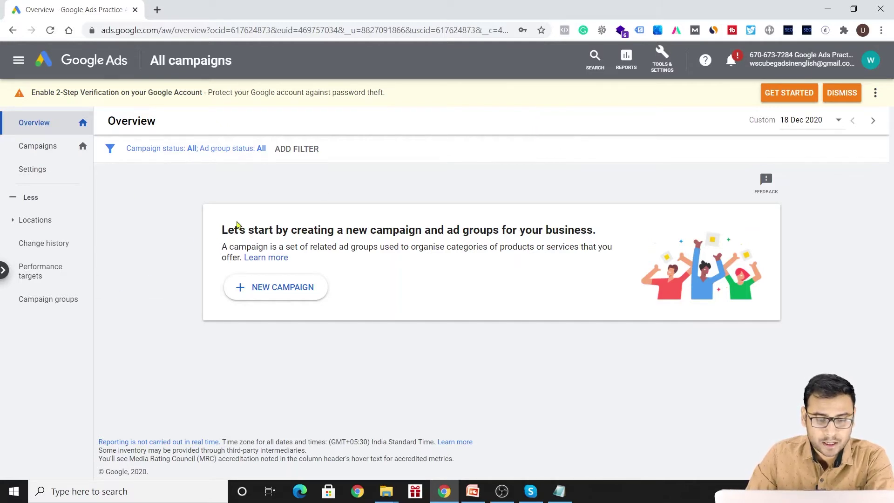
- Start a new campaign and choose to create it without a goal's guidance
click(308, 297)
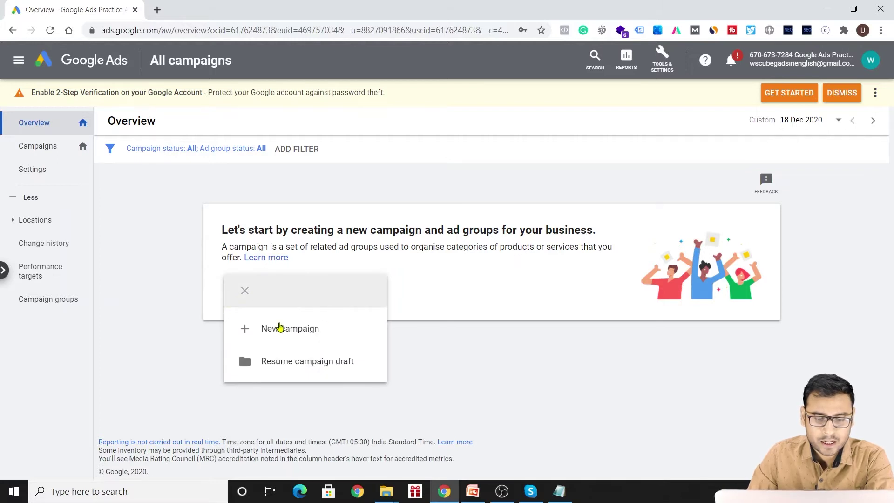
click(298, 333)
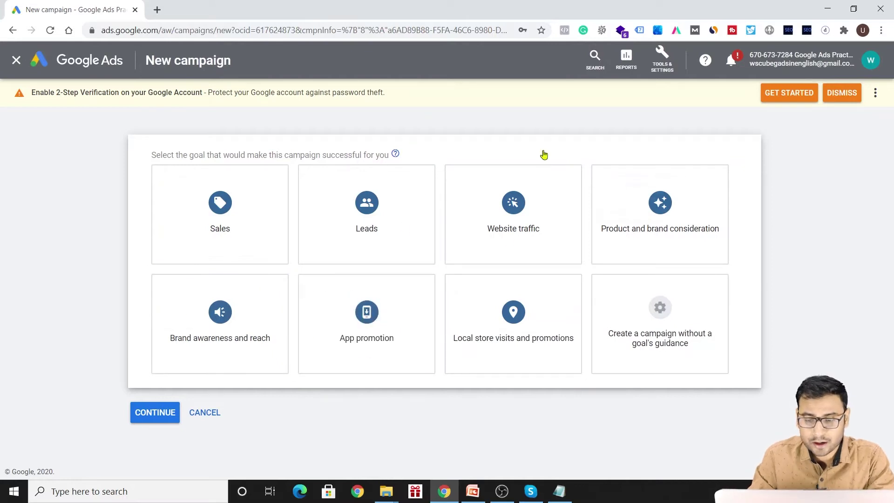
mouse_move(634, 295)
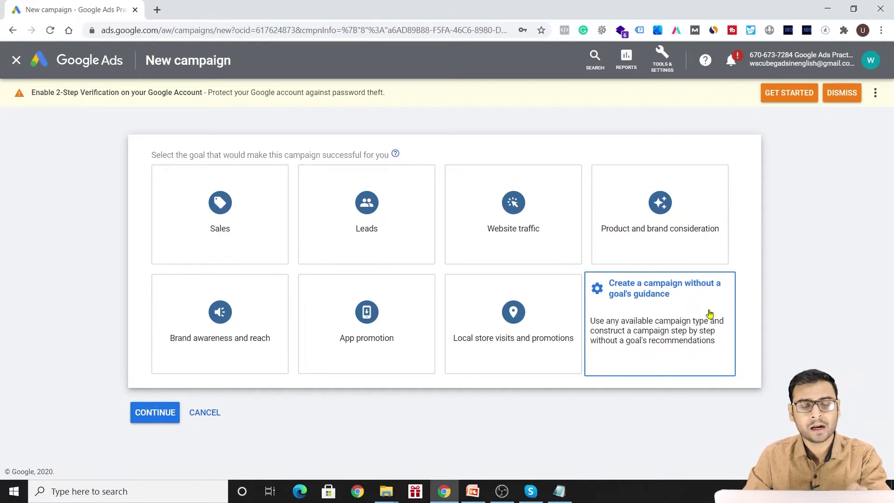
mouse_move(537, 270)
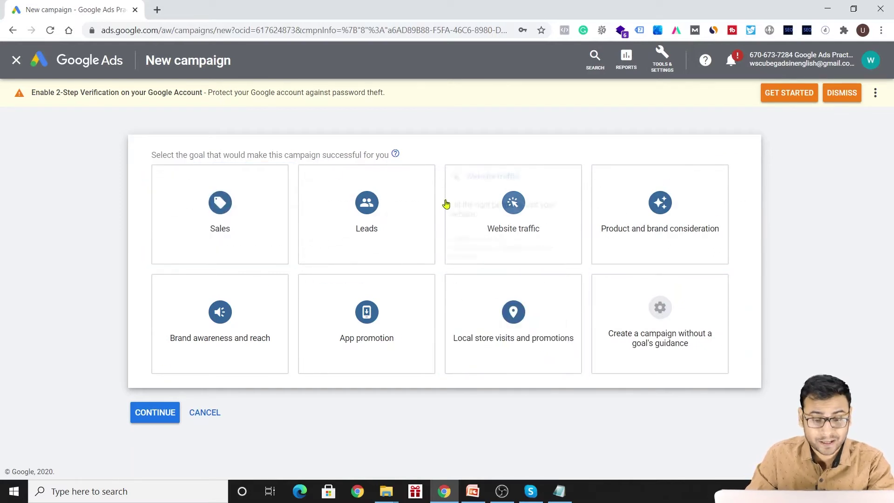
mouse_move(685, 334)
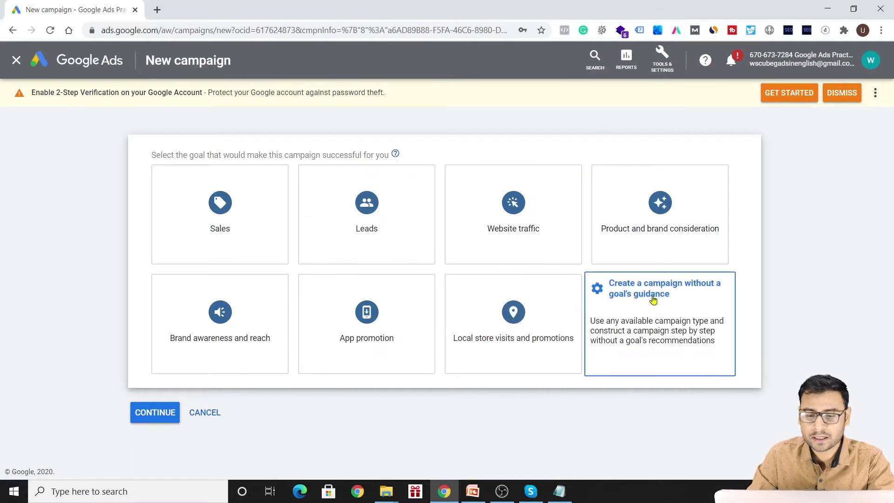
click(654, 309)
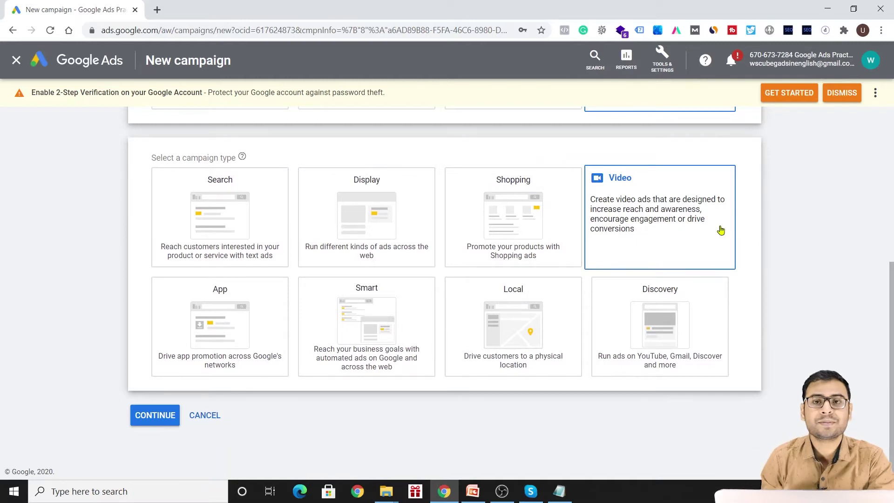
- Choose Search as the campaign type and website visits as the result wanted from the campaign
scroll(698, 294, up, 5)
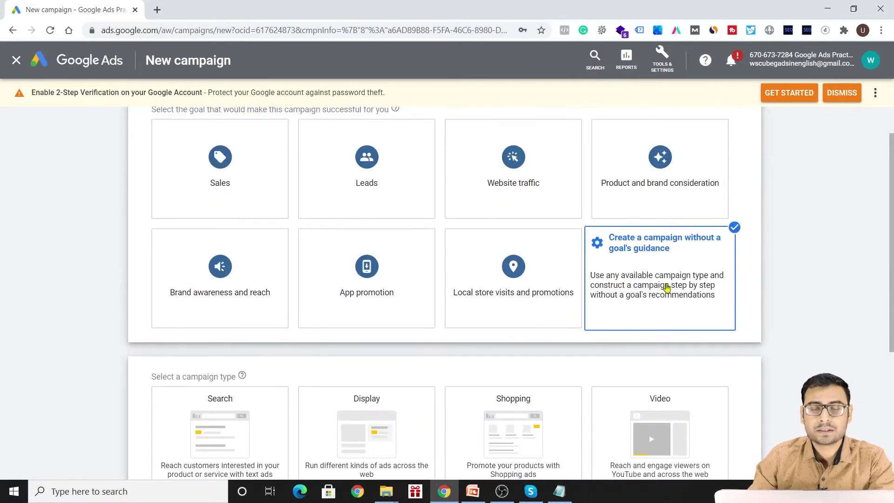
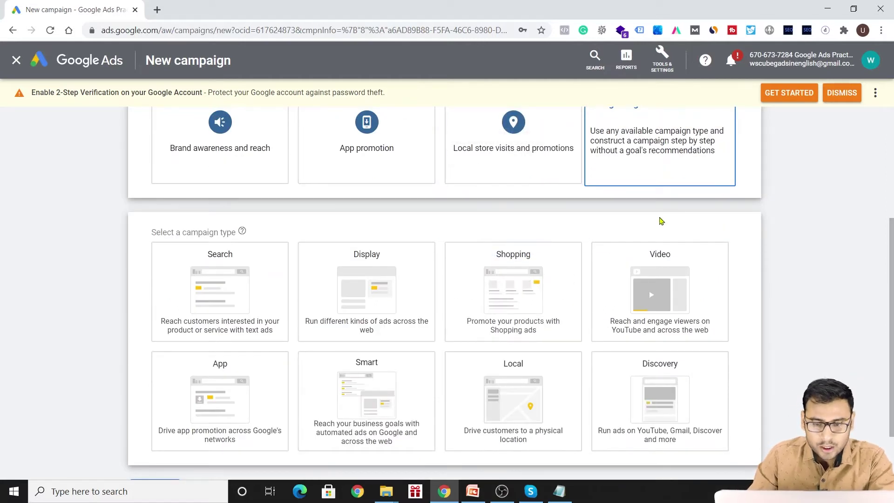
scroll(699, 160, up, 3)
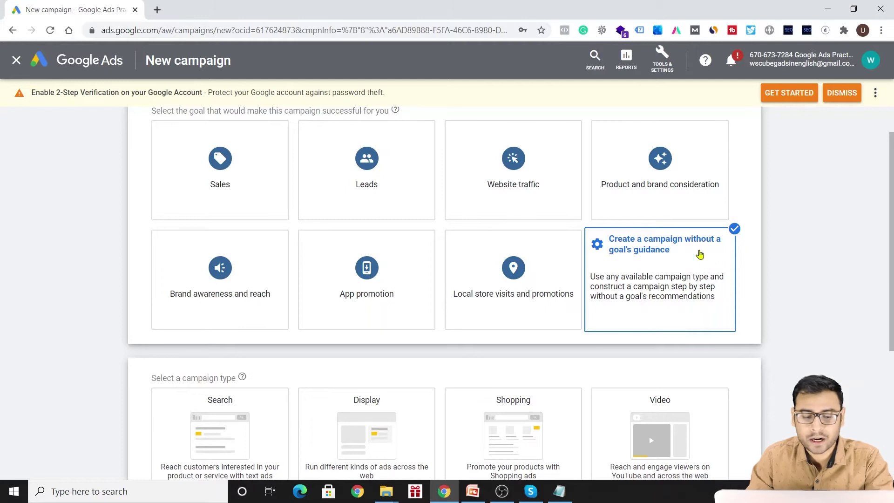
scroll(699, 254, down, 5)
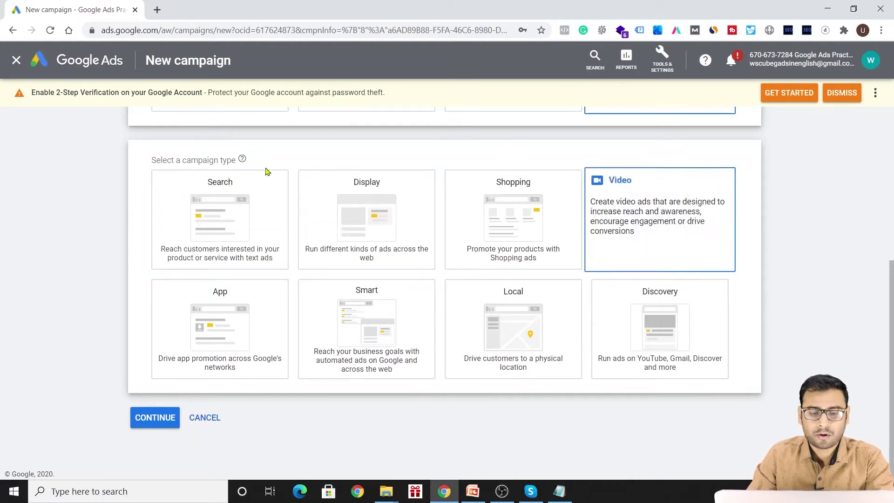
click(202, 207)
scroll(204, 204, down, 1)
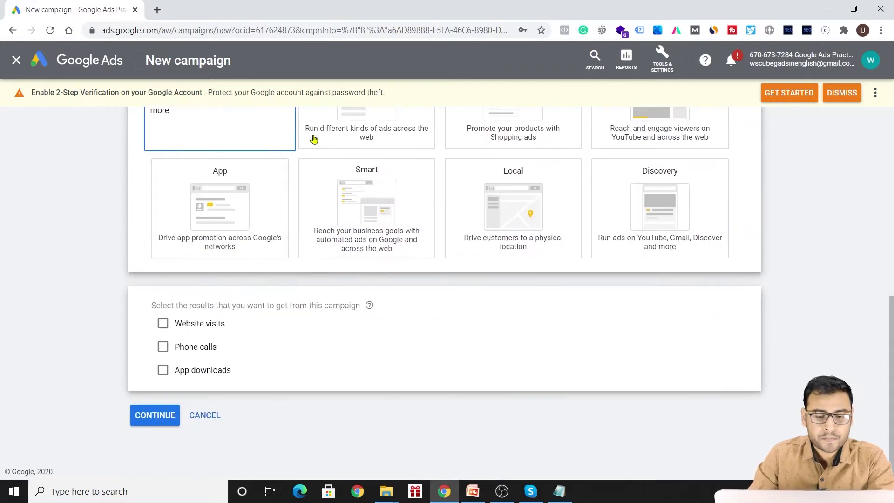
scroll(185, 215, up, 2)
scroll(345, 335, down, 1)
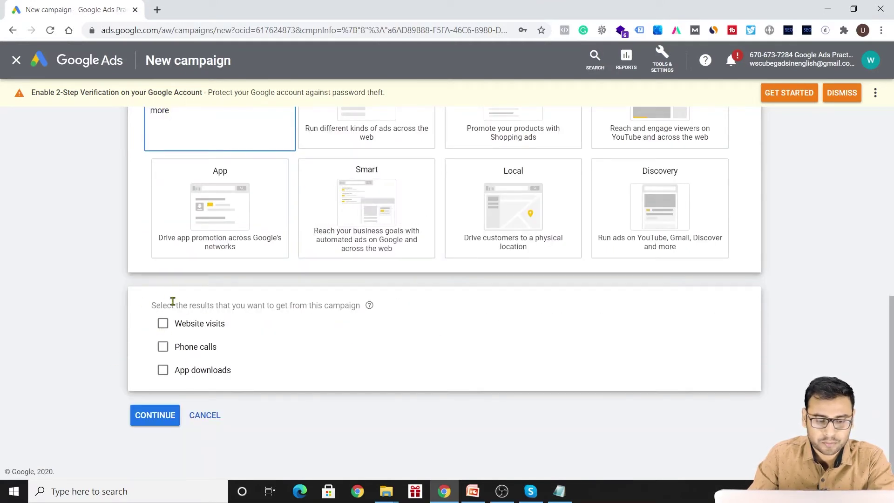
scroll(254, 286, up, 2)
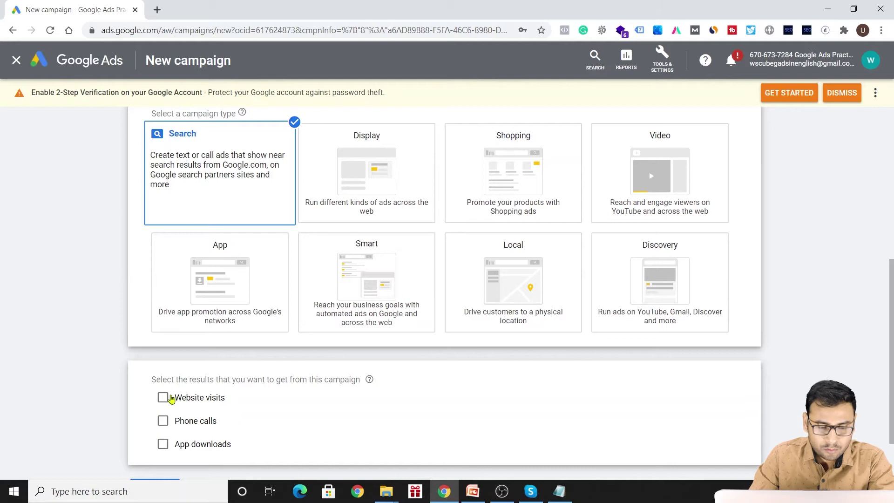
click(196, 398)
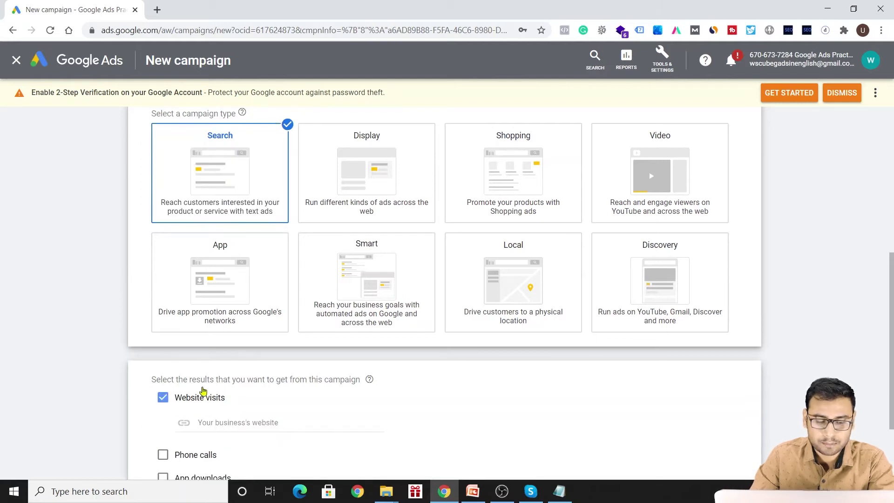
- Continue to the campaign setup, starting a new campaign instead of resuming the saved Search-1 draft
scroll(204, 305, down, 2)
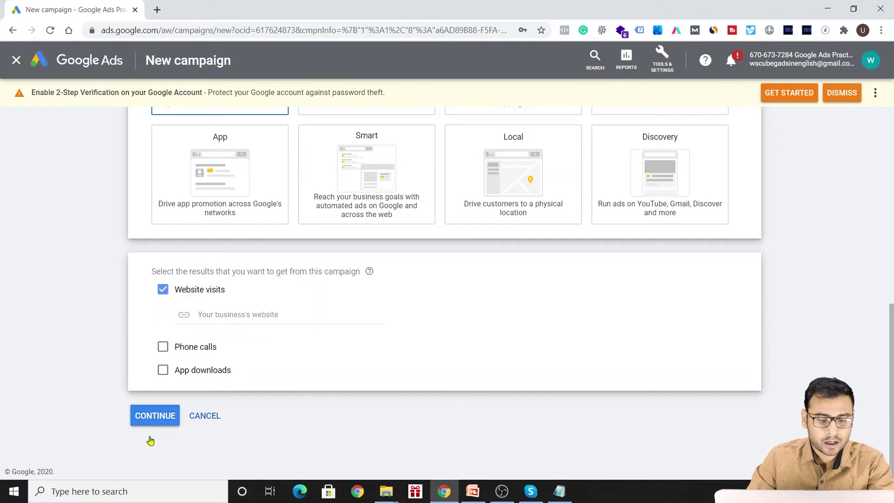
click(146, 419)
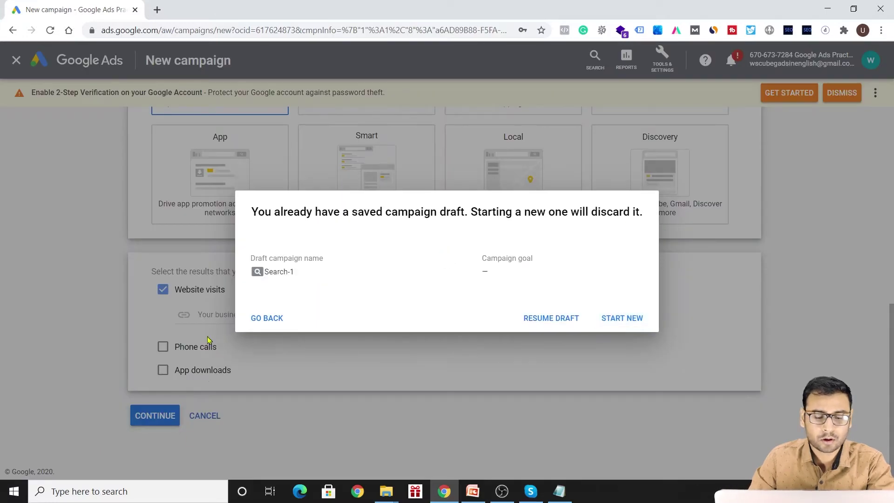
drag(264, 212, 496, 212)
click(605, 234)
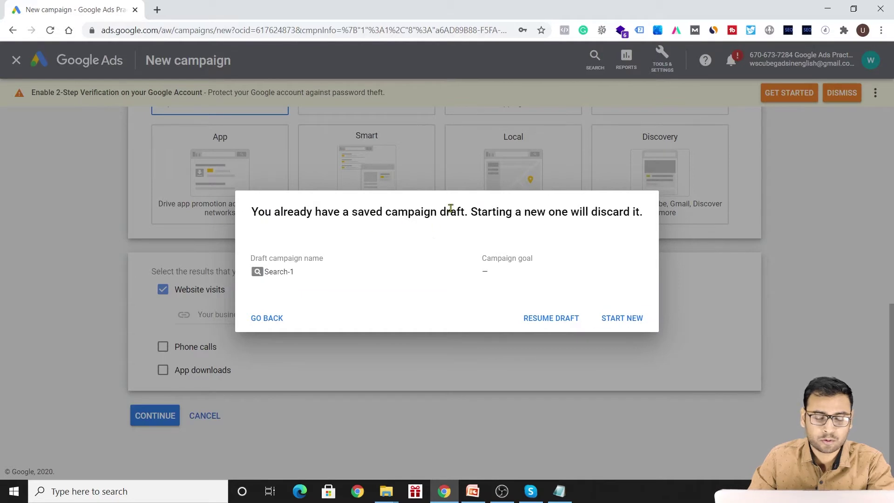
click(623, 318)
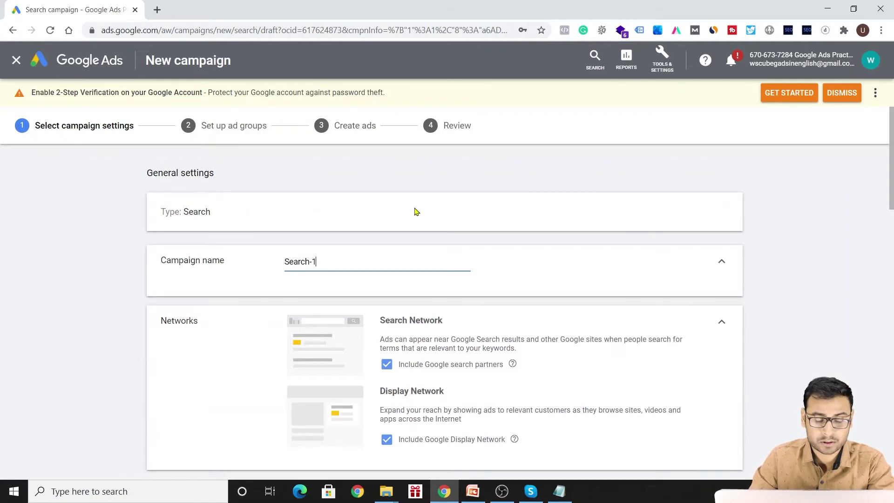
- Name the campaign "Demo - Campaign" in the general settings
scroll(419, 214, down, 10)
scroll(443, 271, up, 5)
scroll(334, 329, down, 5)
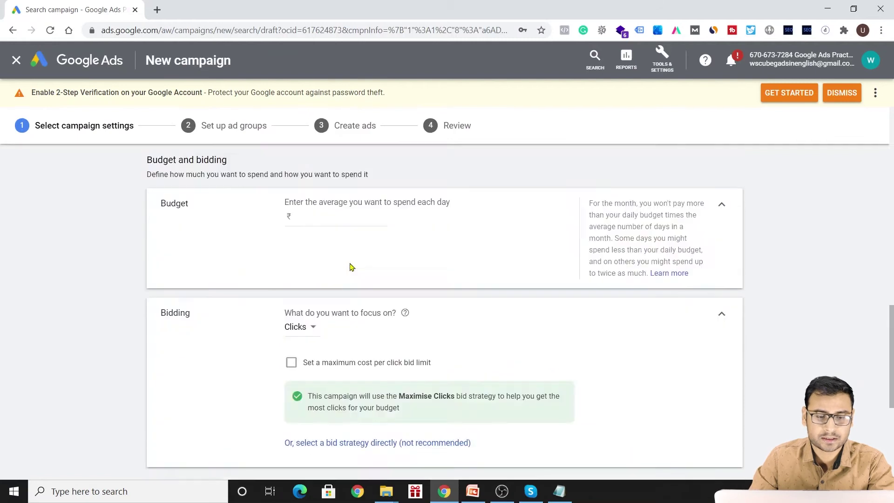
scroll(349, 265, up, 10)
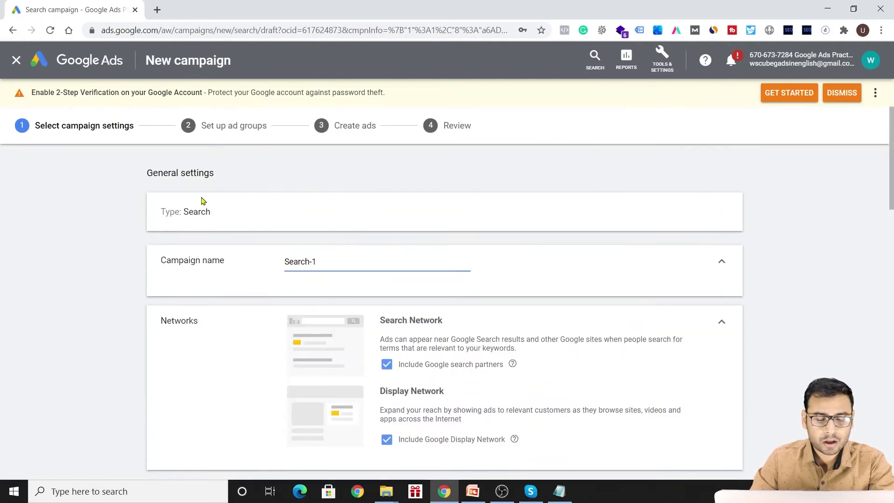
triple_click(305, 262)
text(Demo - Campaign)
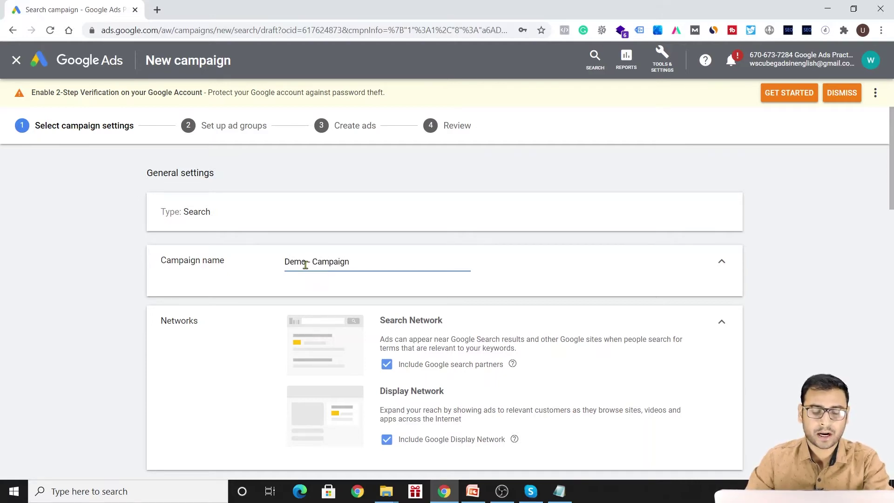
click(495, 296)
- Exclude Google search partners and the Google Display Network from the campaign's networks, and collapse the Networks section
scroll(555, 282, down, 2)
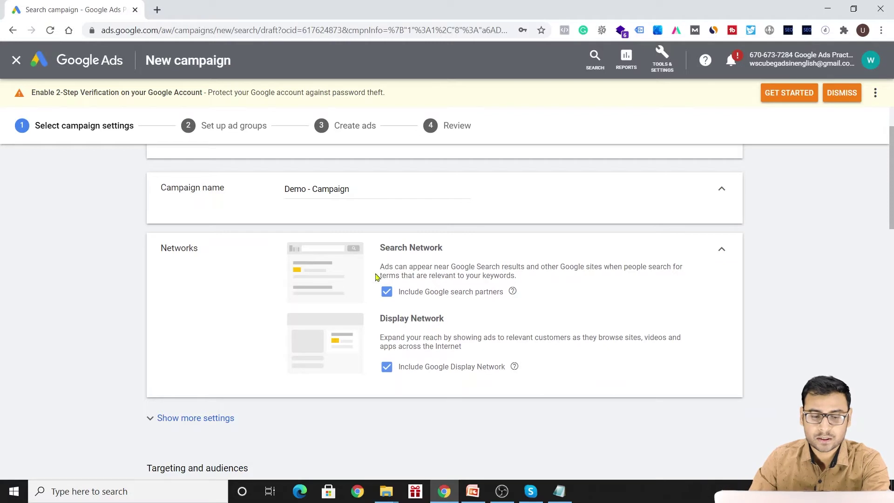
drag(381, 252, 444, 251)
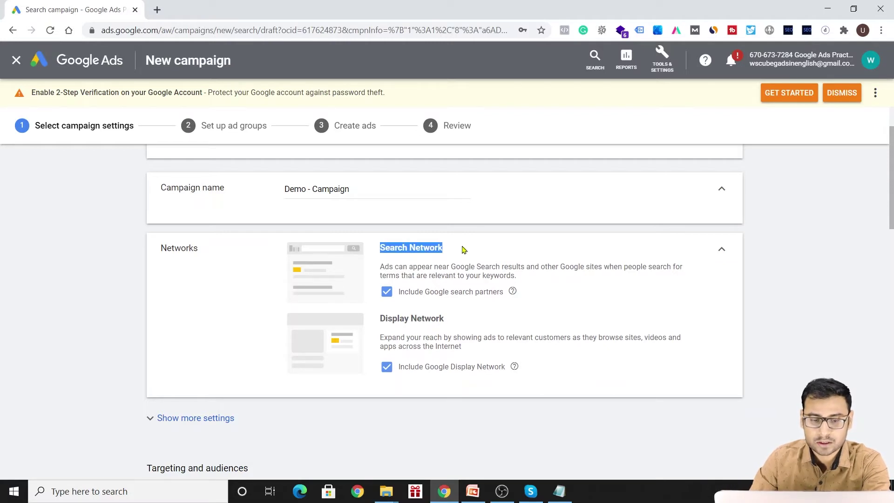
click(459, 253)
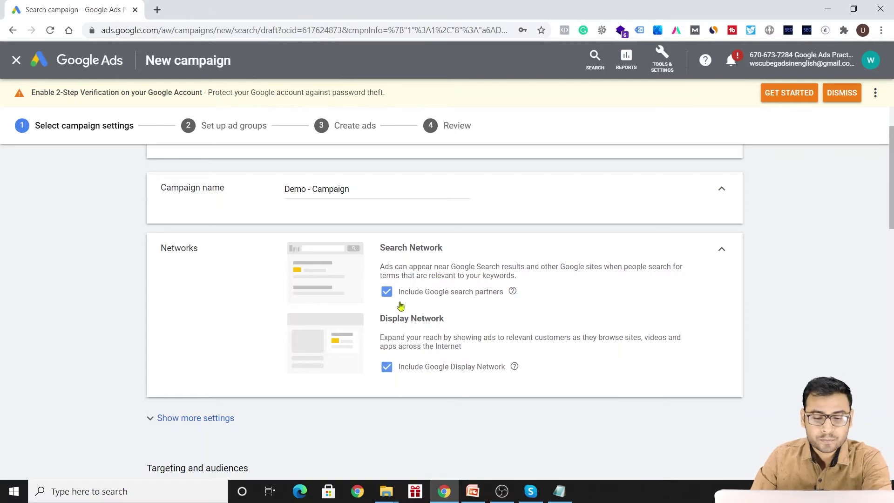
click(386, 292)
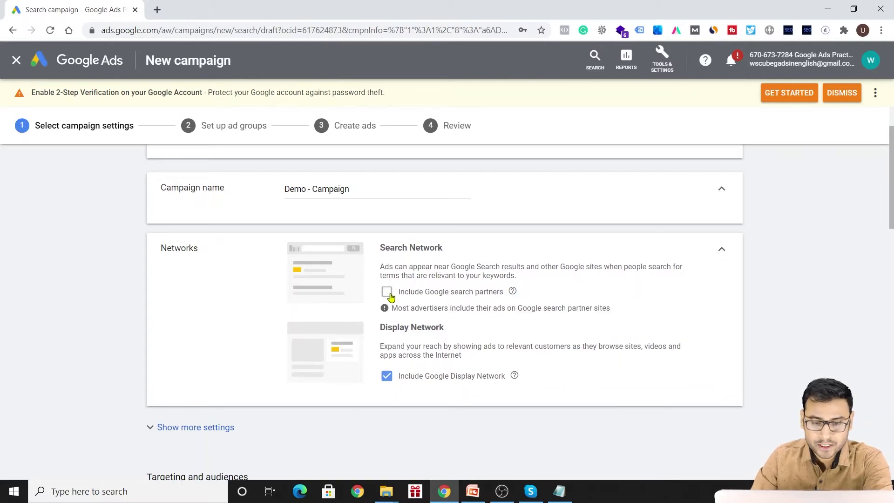
click(397, 377)
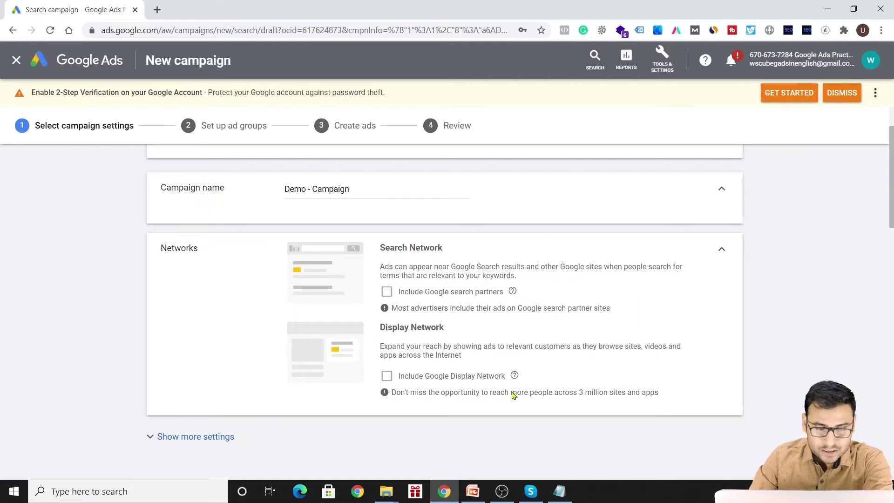
scroll(609, 269, up, 2)
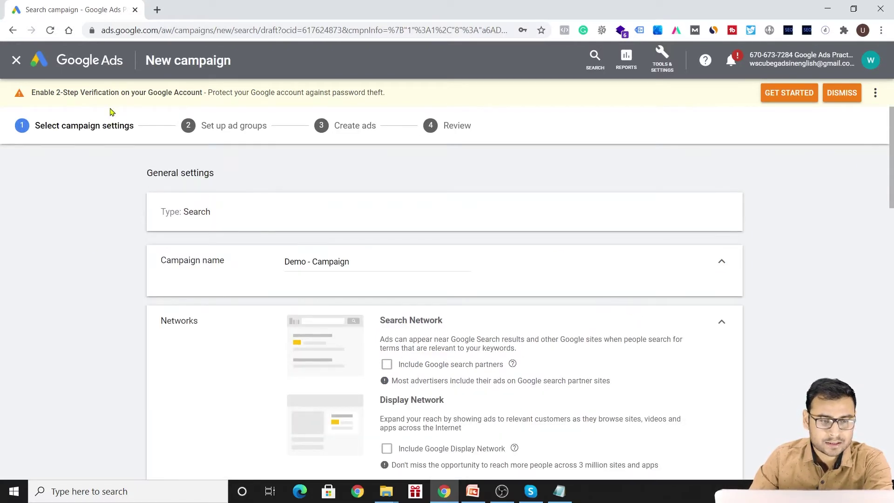
scroll(461, 259, down, 3)
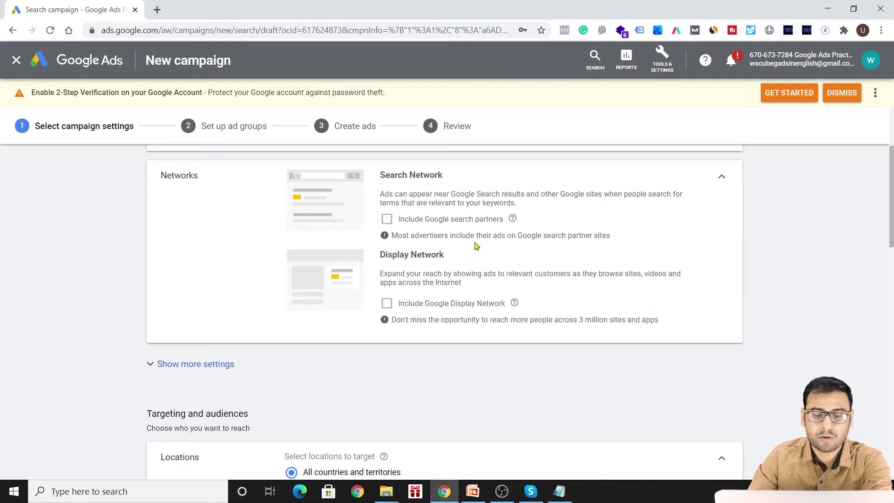
click(719, 178)
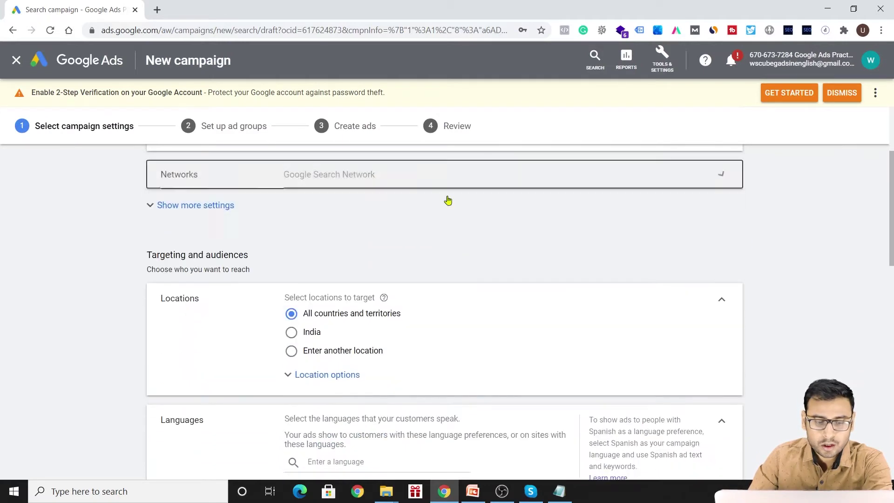
- Expand the additional general settings to review dates, URL options, Dynamic Search Ads and ad schedule, and collapse them again
scroll(186, 296, up, 2)
click(182, 280)
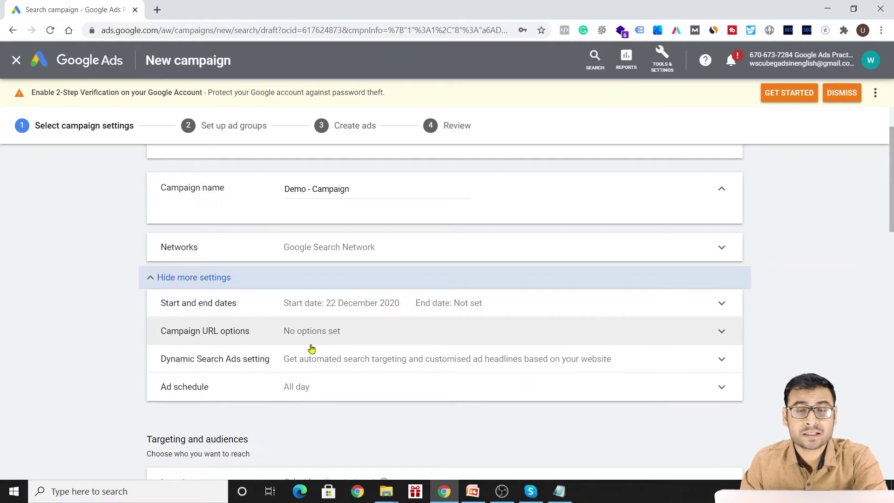
scroll(570, 261, down, 2)
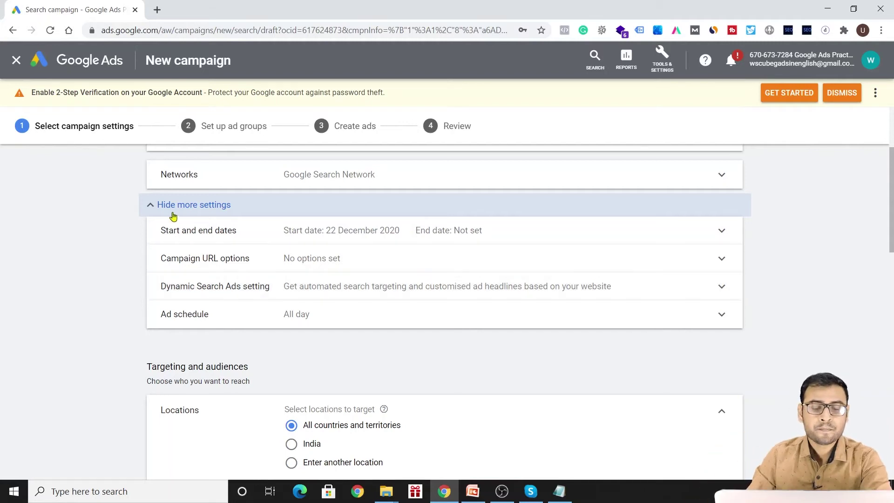
click(533, 206)
- Review the location targeting choices, including the option to enter another location, and collapse the Locations section
scroll(403, 244, down, 2)
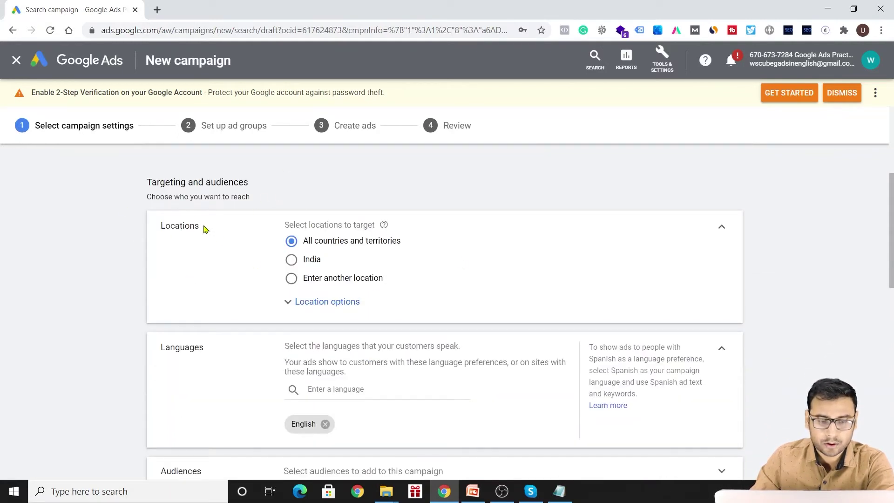
drag(160, 226, 200, 227)
click(203, 251)
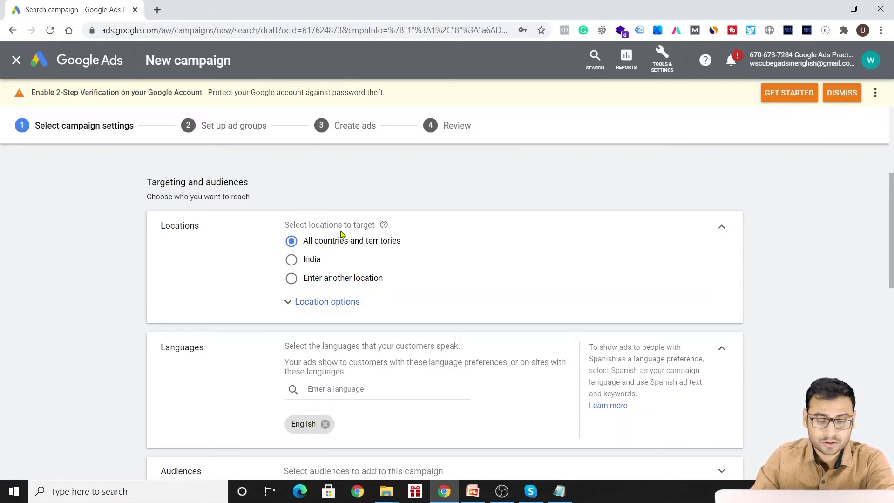
click(309, 278)
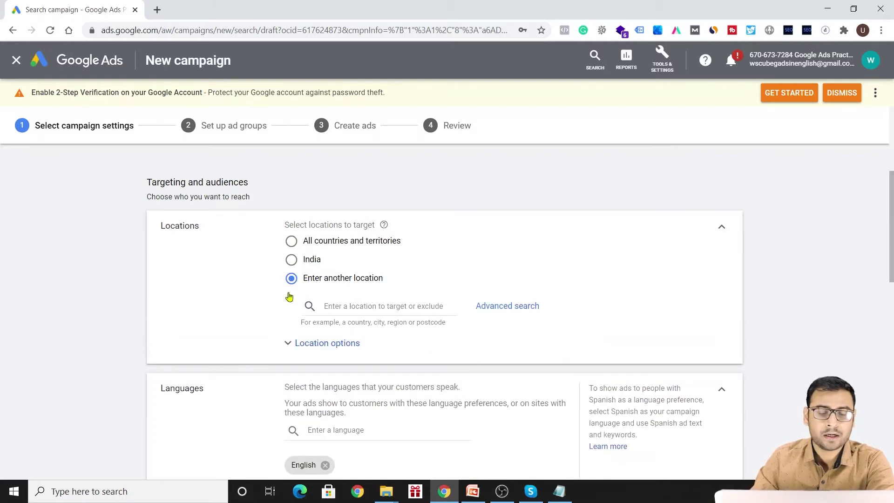
click(722, 229)
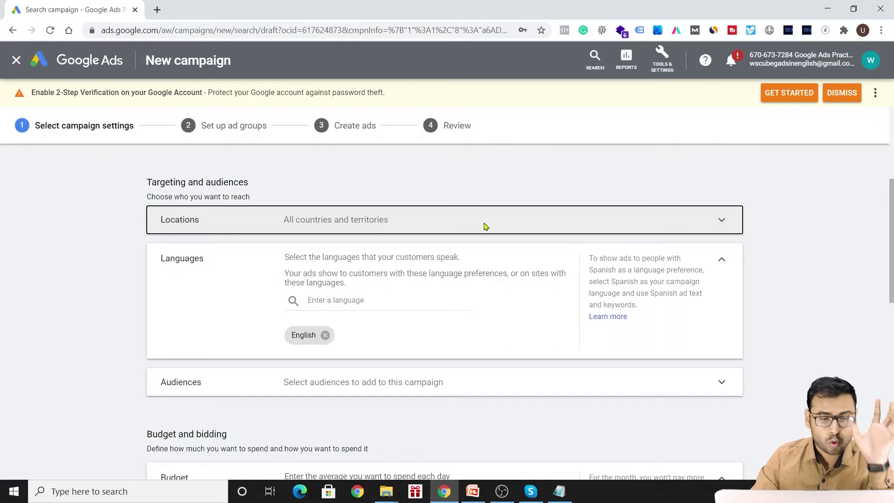
- Review the campaign's language targeting, keep English selected, and collapse the Languages section
scroll(485, 227, down, 6)
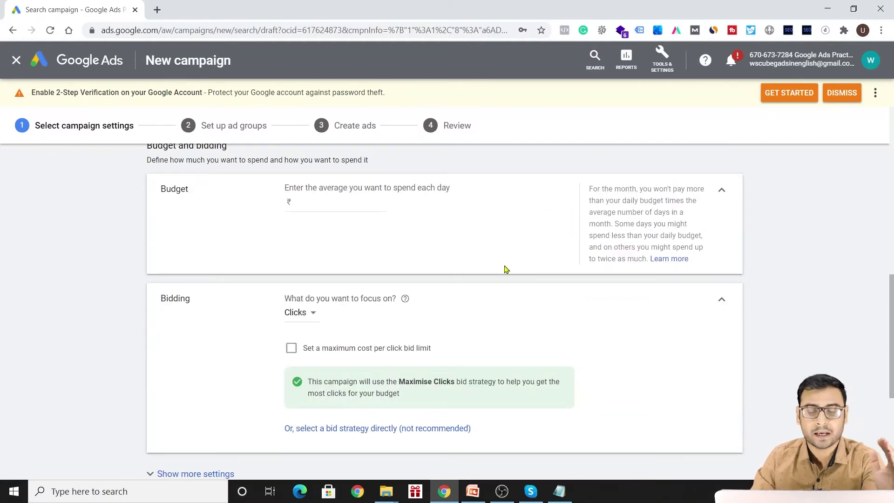
scroll(506, 269, up, 7)
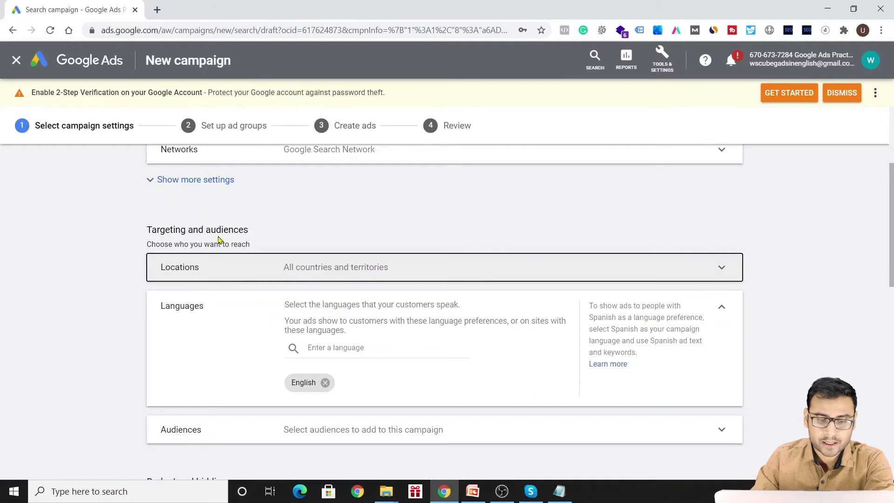
scroll(390, 299, down, 2)
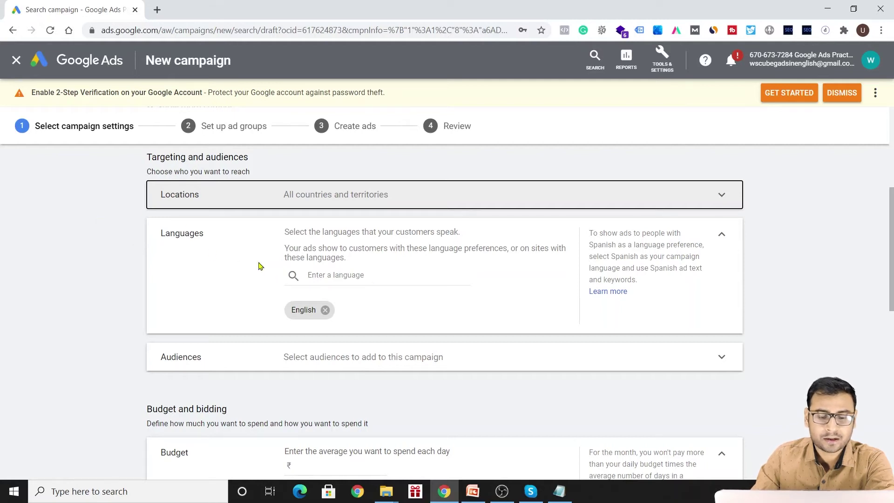
click(722, 234)
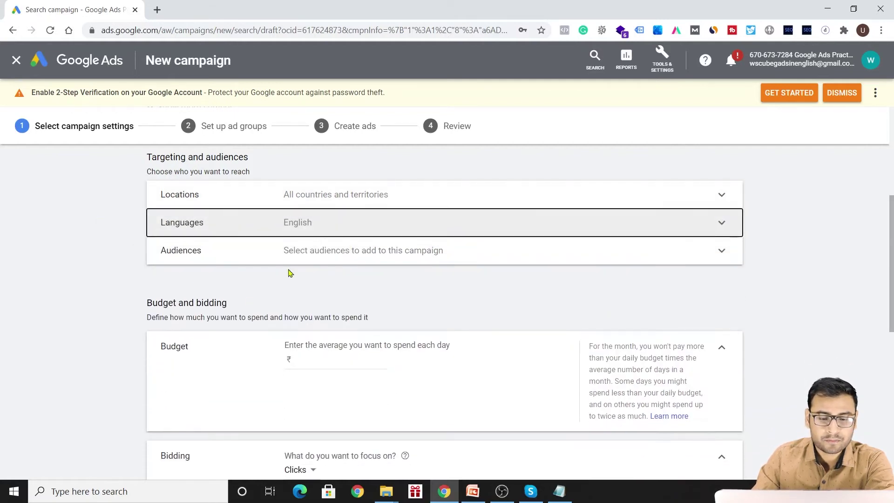
- Set the campaign's average daily budget to ₹500
scroll(369, 275, down, 2)
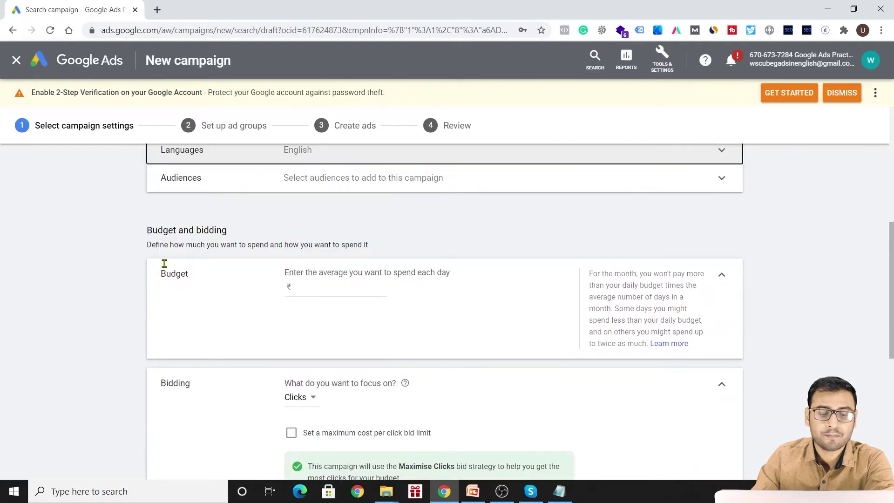
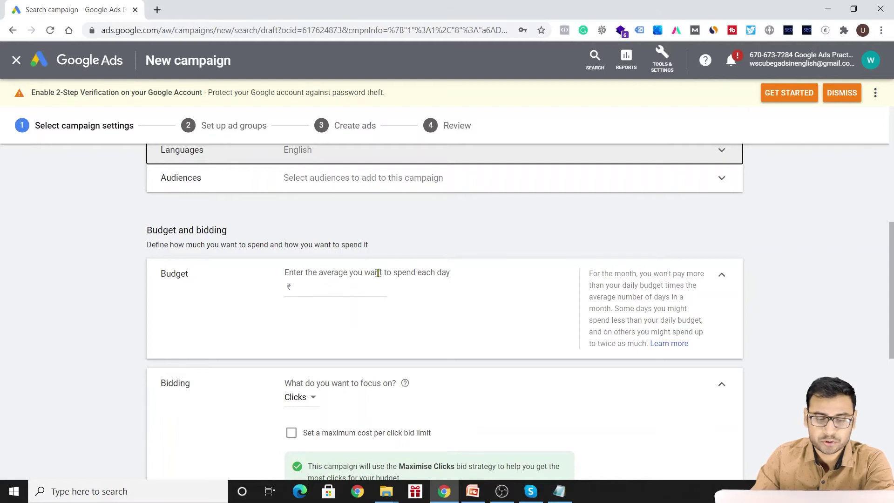
click(332, 286)
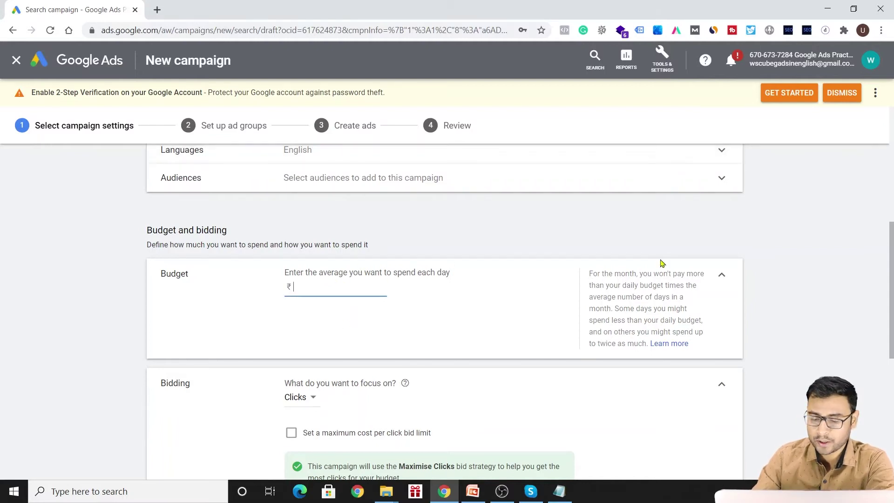
click(347, 360)
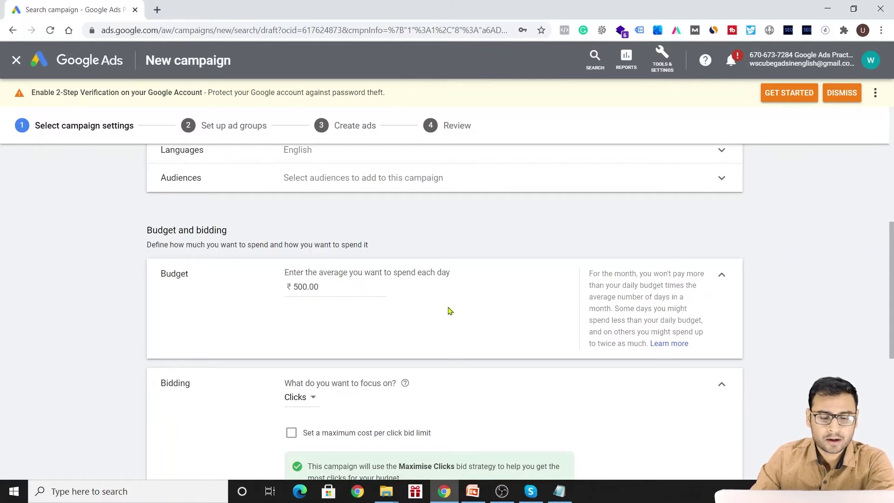
- Review the bidding focus options and leave the focus on Clicks
scroll(450, 311, down, 3)
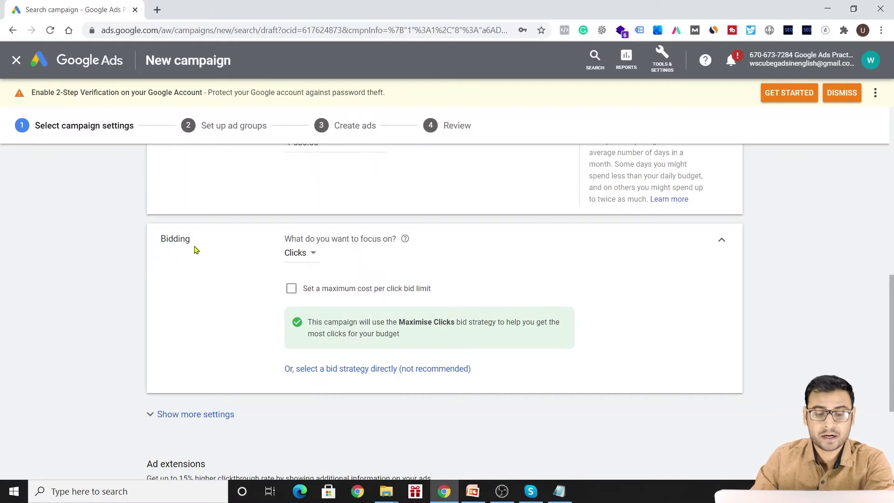
click(299, 253)
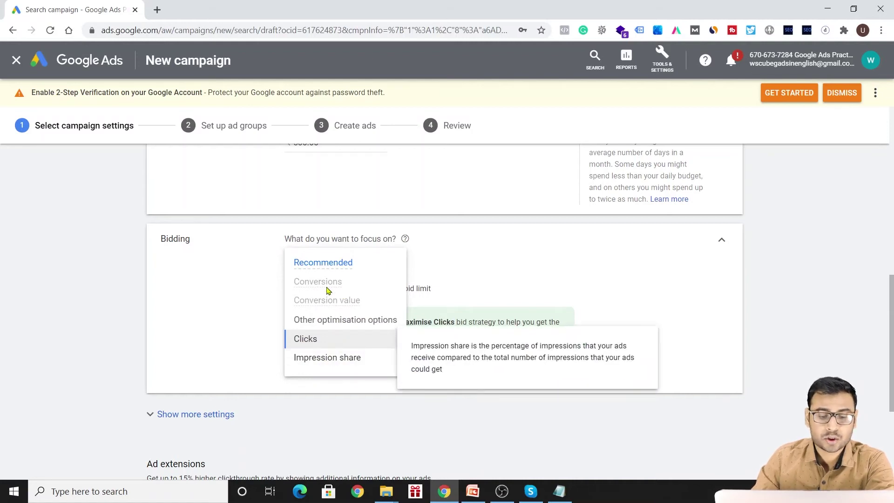
mouse_move(336, 283)
click(238, 243)
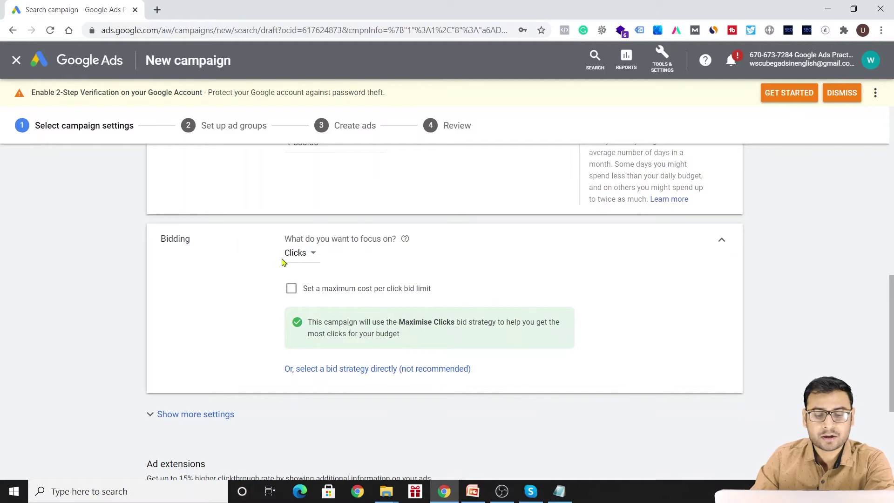
key(Tab)
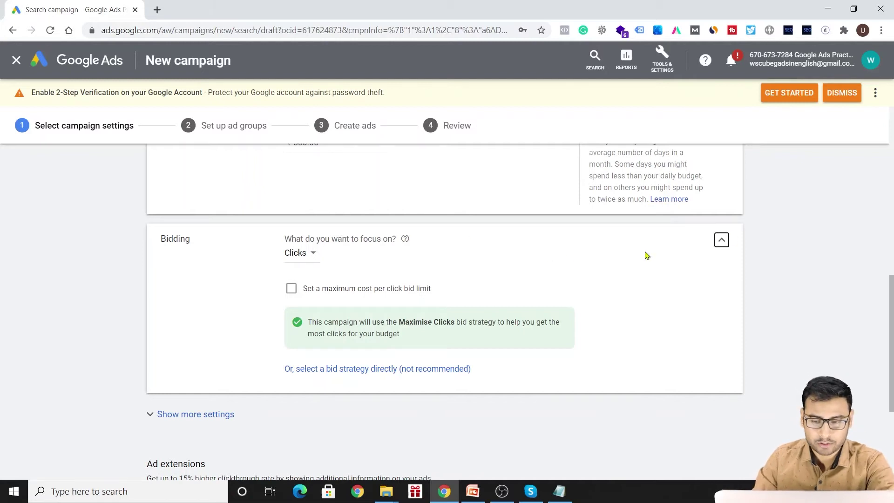
- Collapse the Bidding and Budget sections
click(722, 240)
scroll(413, 265, up, 8)
scroll(735, 383, down, 2)
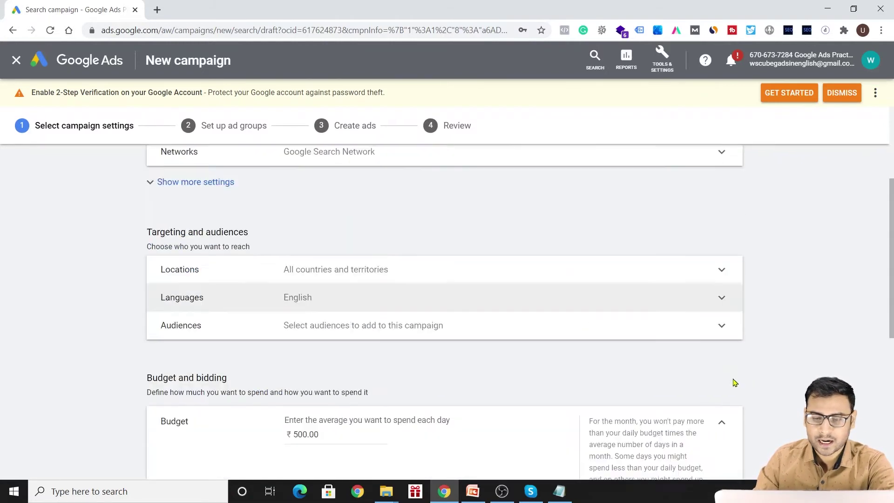
scroll(734, 340, down, 3)
click(721, 276)
- Recheck the general settings for campaign type, name and networks, briefly expanding and collapsing the additional settings
scroll(536, 310, up, 6)
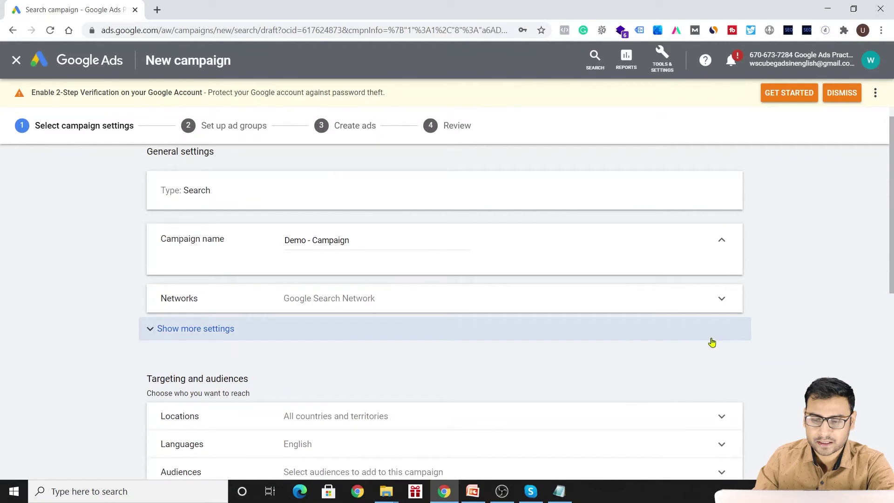
scroll(763, 381, down, 3)
scroll(251, 246, up, 3)
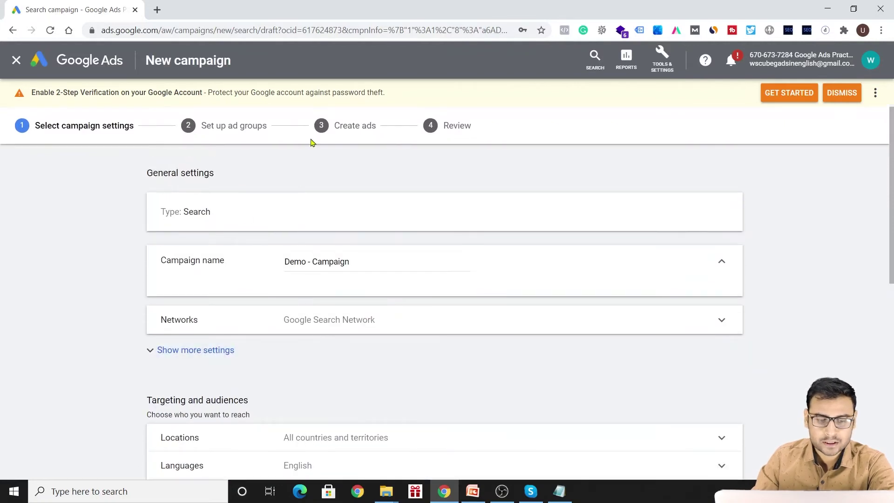
drag(158, 171, 220, 176)
click(256, 290)
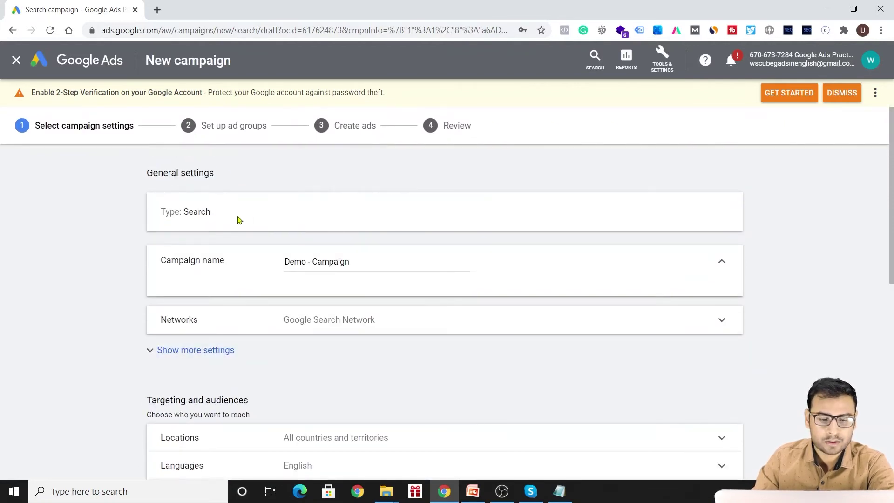
click(205, 350)
click(201, 350)
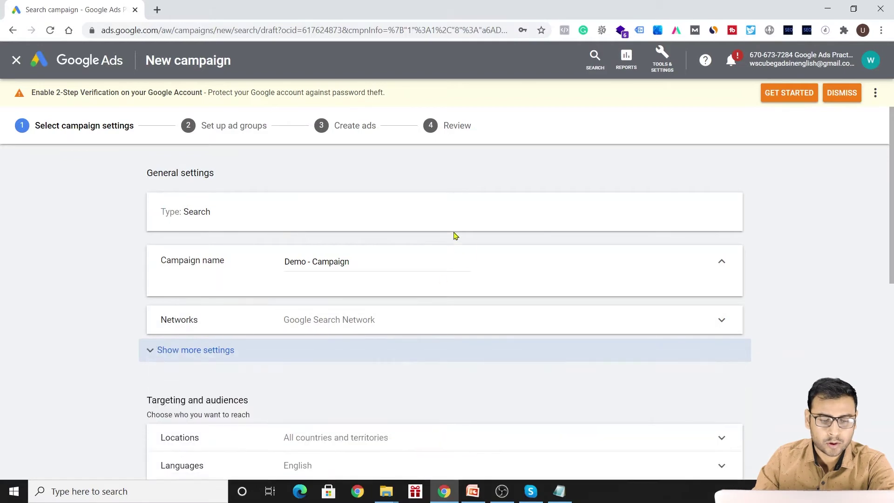
- Review the targeting and audiences settings and the budget and bidding summary
scroll(455, 236, down, 1)
drag(119, 340, 261, 340)
click(321, 301)
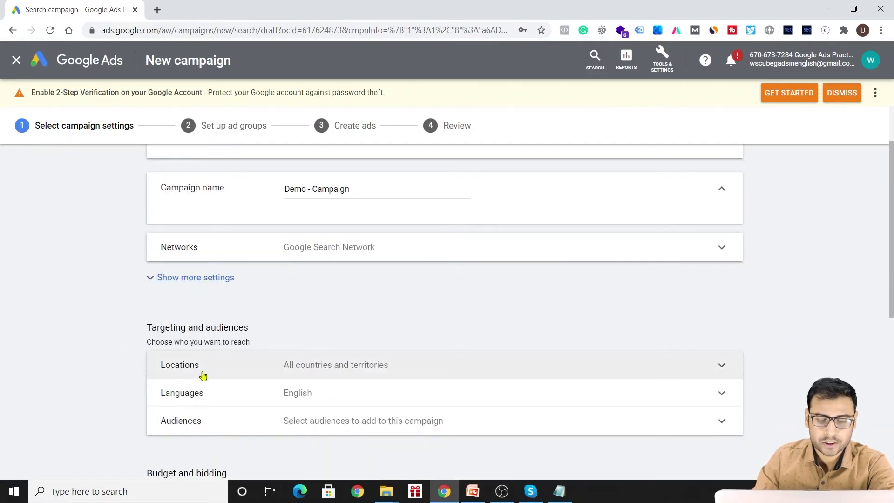
scroll(305, 323, down, 3)
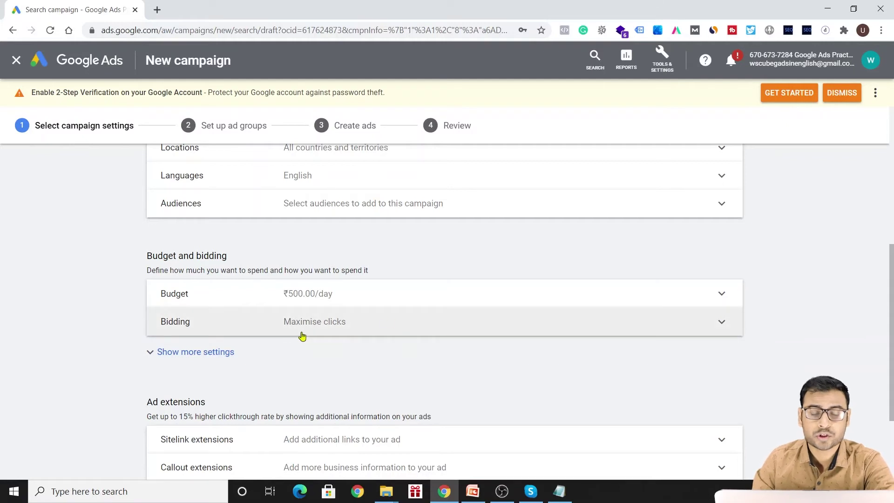
scroll(351, 336, down, 2)
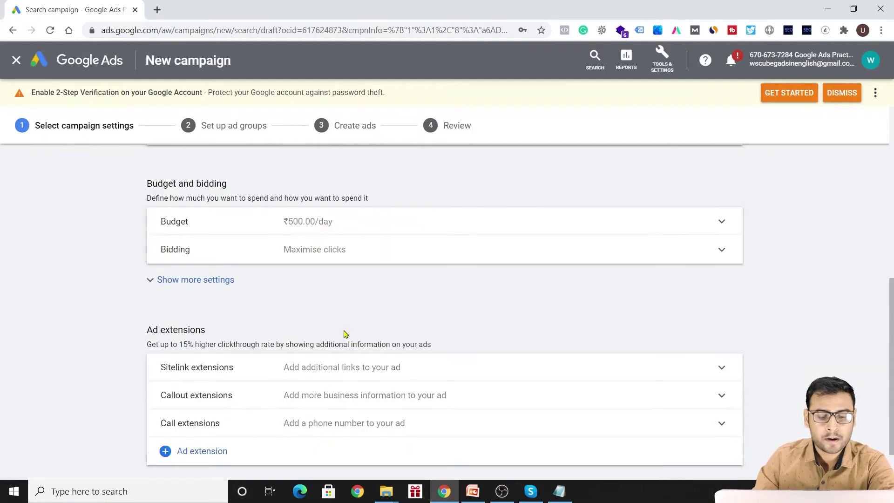
- Expand the additional budget and bidding settings to review Conversions and Ad rotation, and collapse them again
click(182, 288)
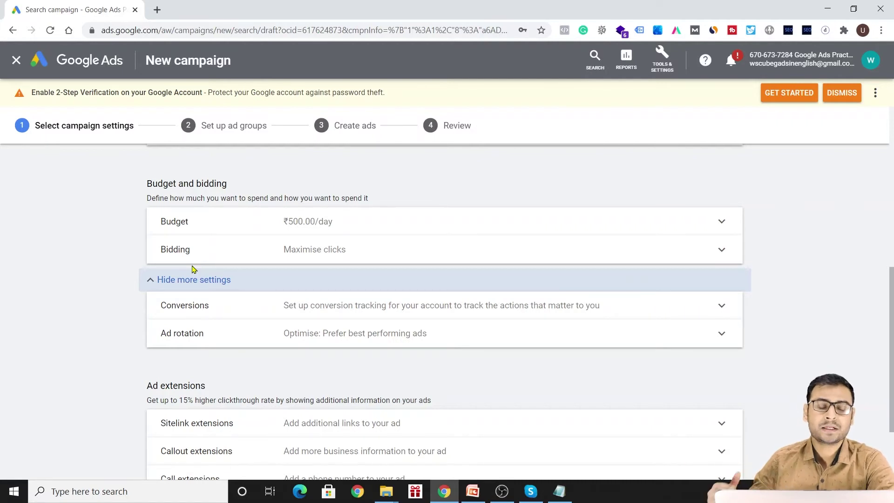
click(212, 288)
scroll(317, 284, down, 1)
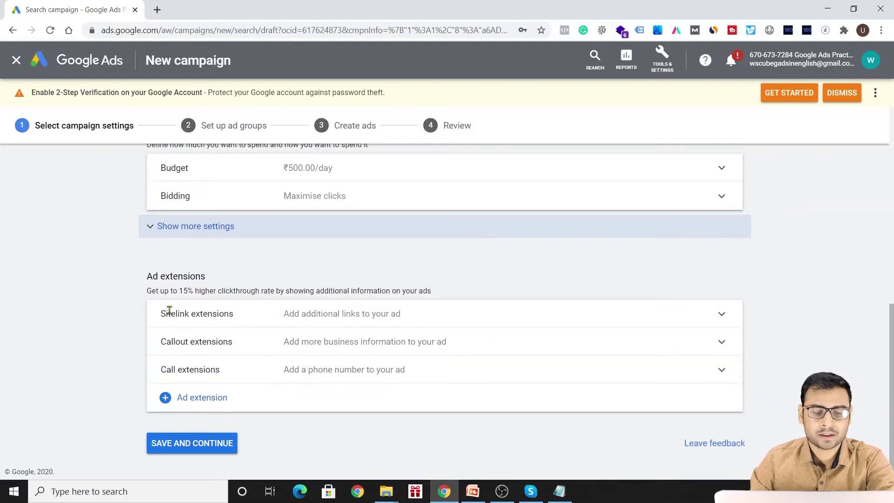
- Open google.com in a new browser tab
click(158, 11)
text(Google)
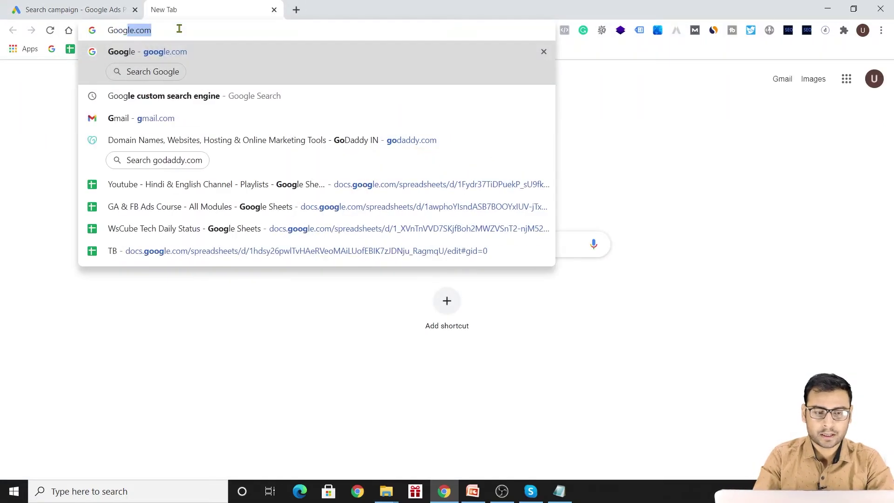
key(BackSpace)
text(;c)
key(BackSpace)
key(BackSpace)
text(;com)
key(BackSpace)
key(BackSpace)
key(BackSpace)
key(BackSpace)
text(.com)
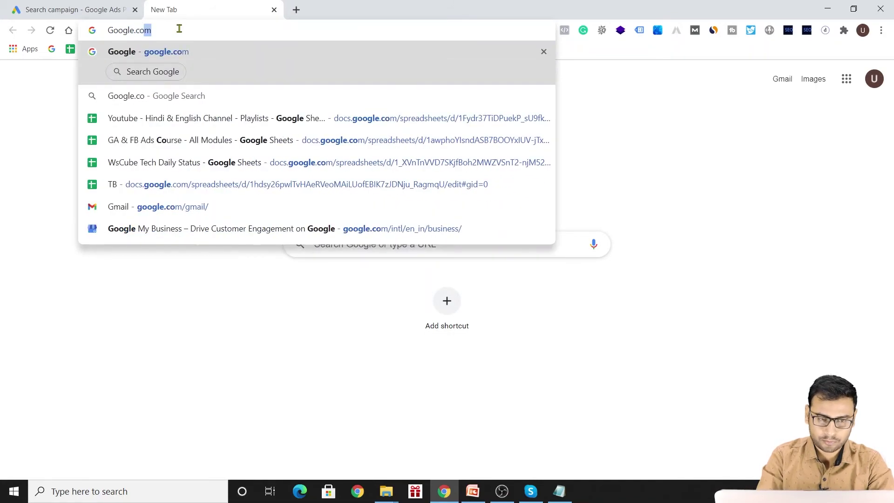
key(Return)
- Search Google for "Digital Marketing course"
text(Digit)
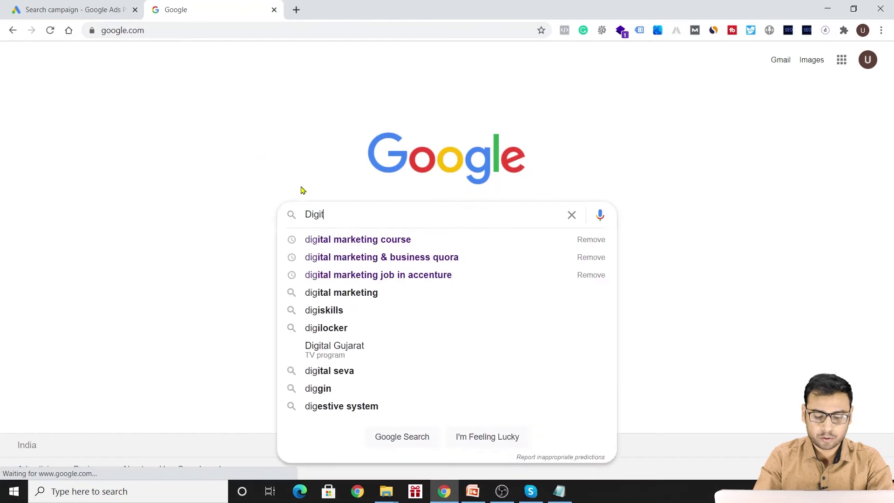
text(al MArketing)
key(BackSpace)
key(BackSpace)
key(BackSpace)
key(BackSpace)
key(BackSpace)
key(BackSpace)
key(BackSpace)
key(BackSpace)
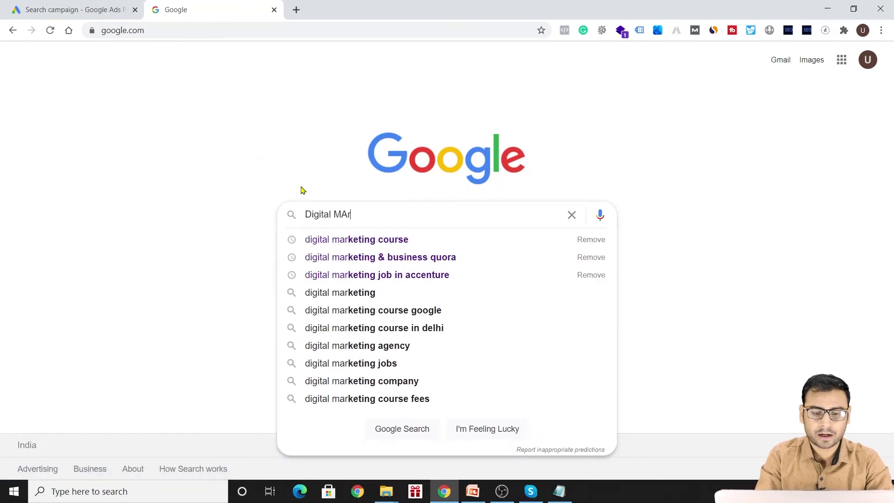
text(arketing course)
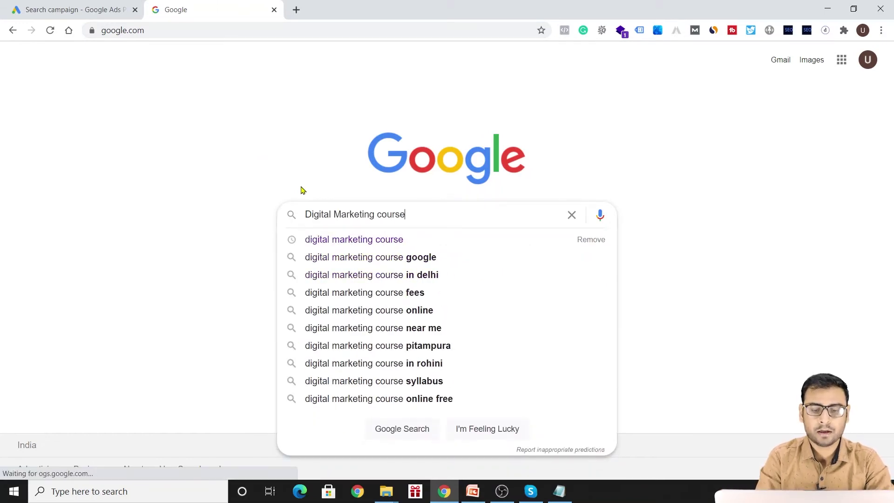
key(Return)
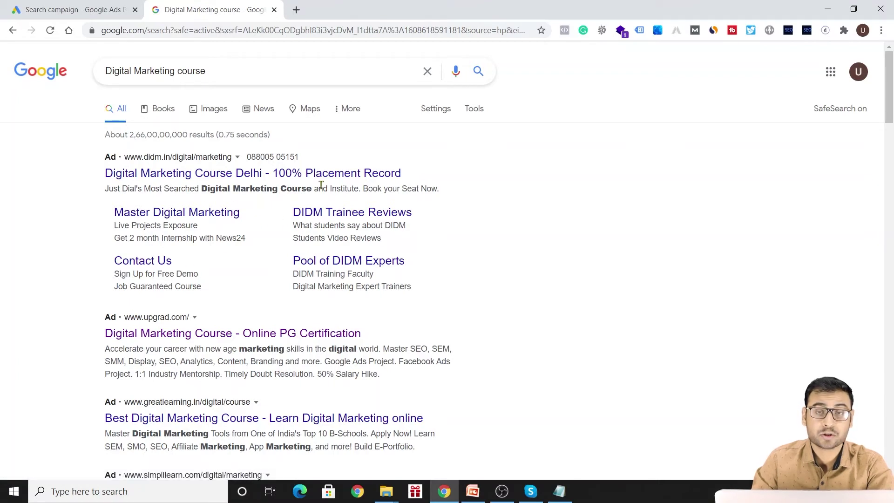
- Compare the campaign's ad extension types with the extensions shown in the search result ads, and return to the campaign settings
click(86, 9)
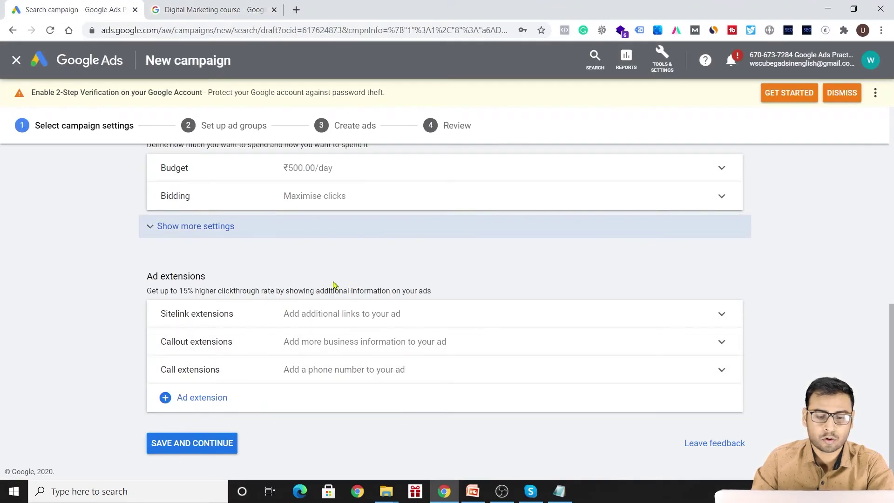
click(214, 9)
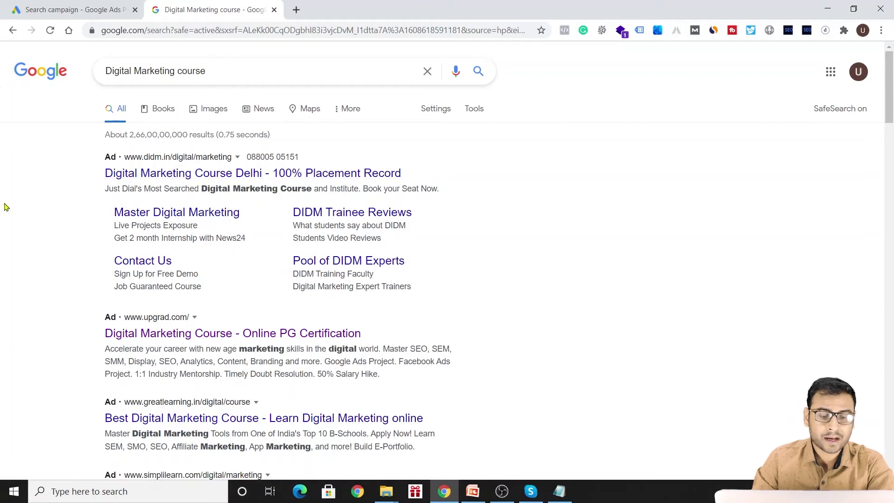
scroll(403, 275, down, 3)
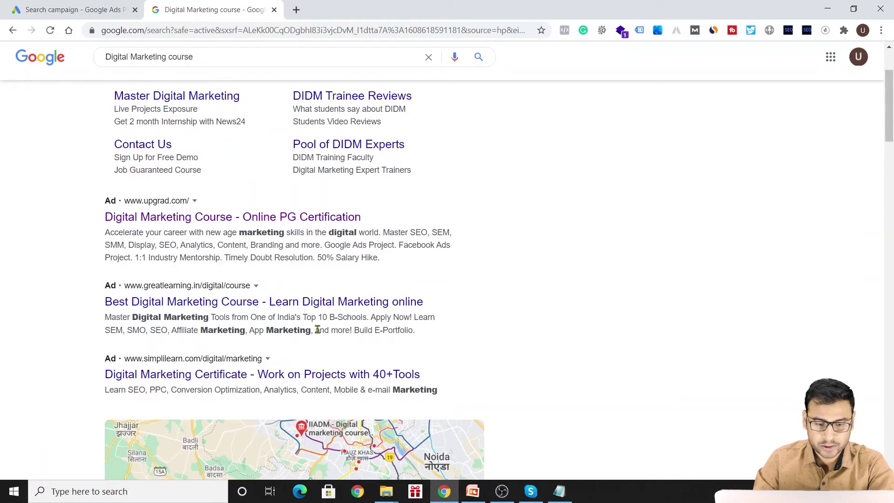
scroll(329, 295, up, 3)
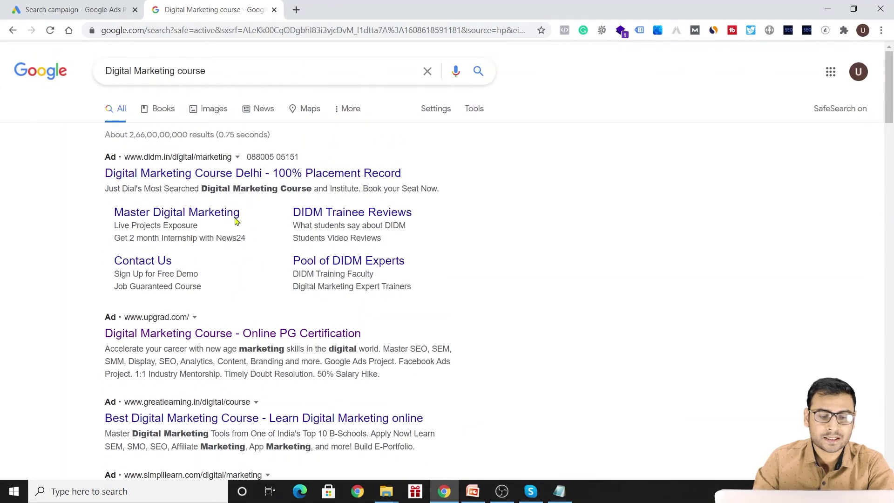
drag(316, 168, 267, 164)
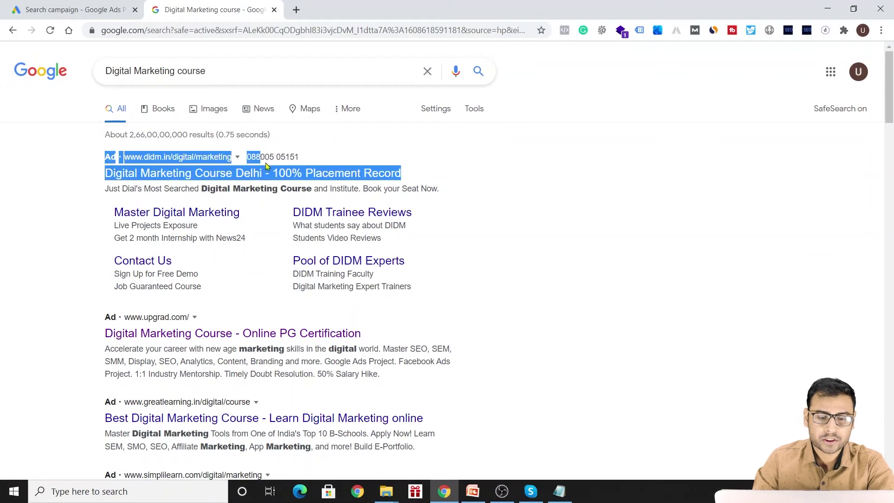
click(267, 164)
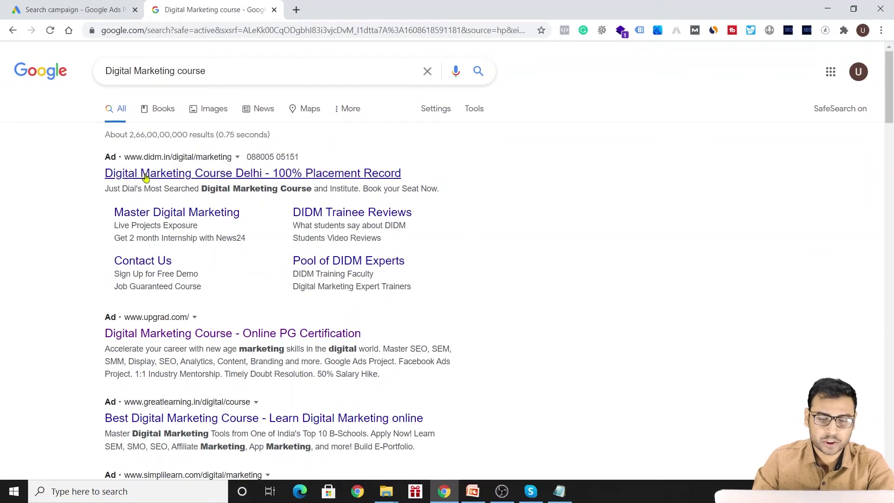
scroll(489, 265, down, 2)
click(77, 9)
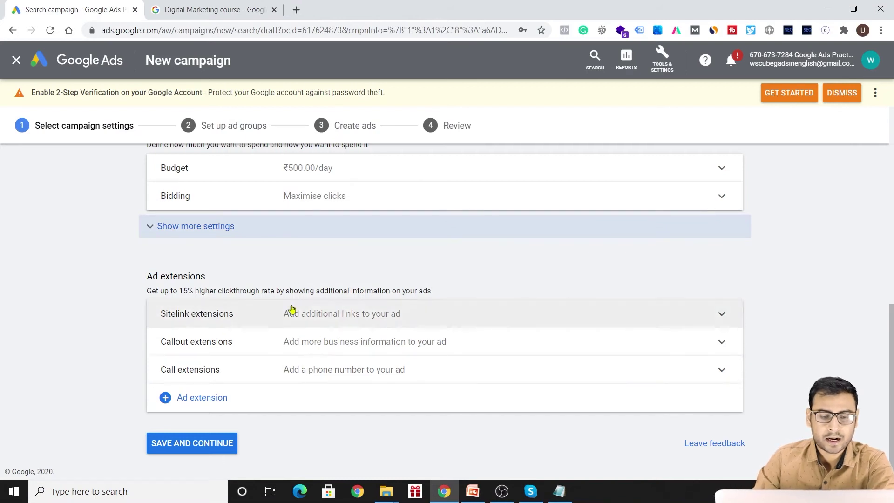
- Try to save the campaign settings and continue to ad group setup
scroll(315, 306, up, 9)
scroll(205, 219, down, 2)
scroll(215, 203, down, 7)
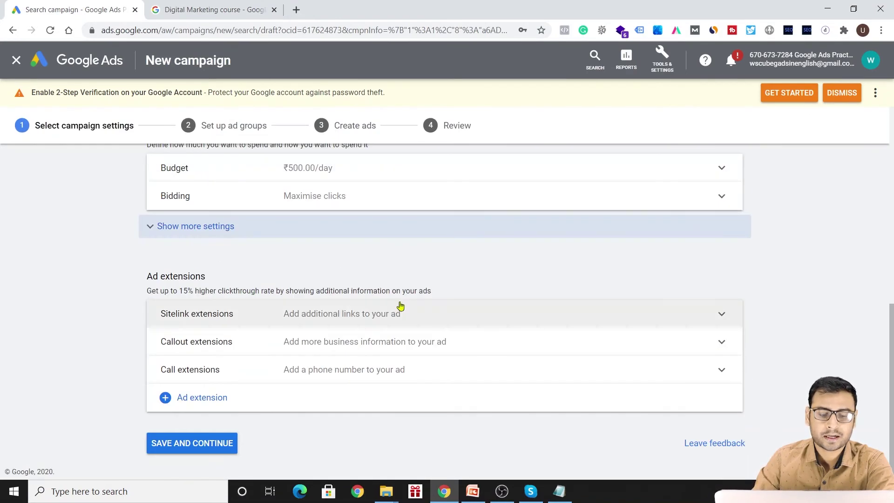
click(177, 443)
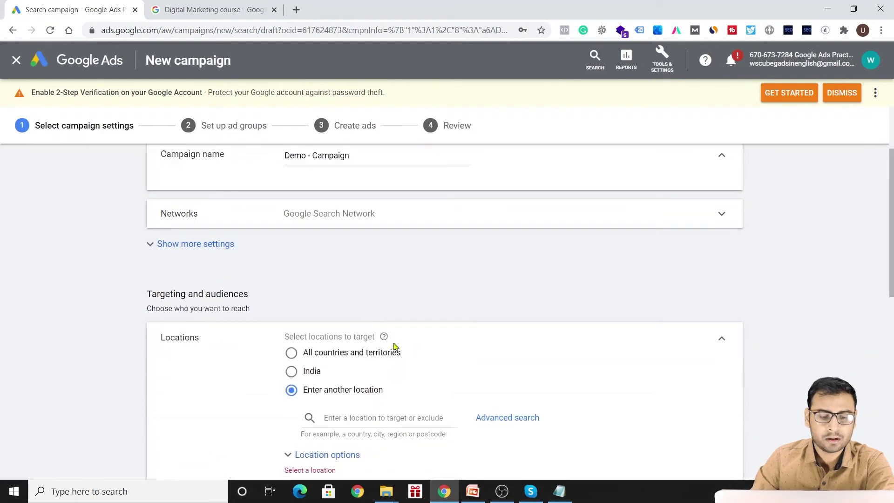
- Add India as the targeted location, save the campaign settings and continue to ad group setup
scroll(418, 334, down, 2)
click(355, 306)
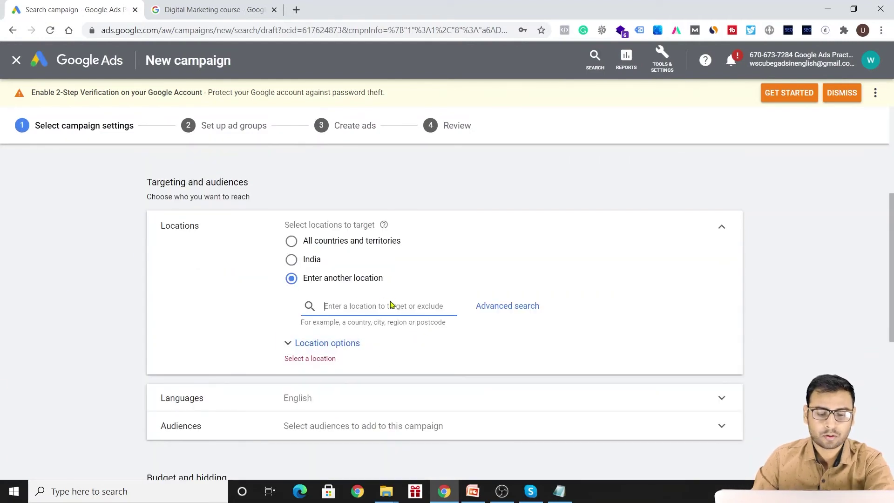
text(india)
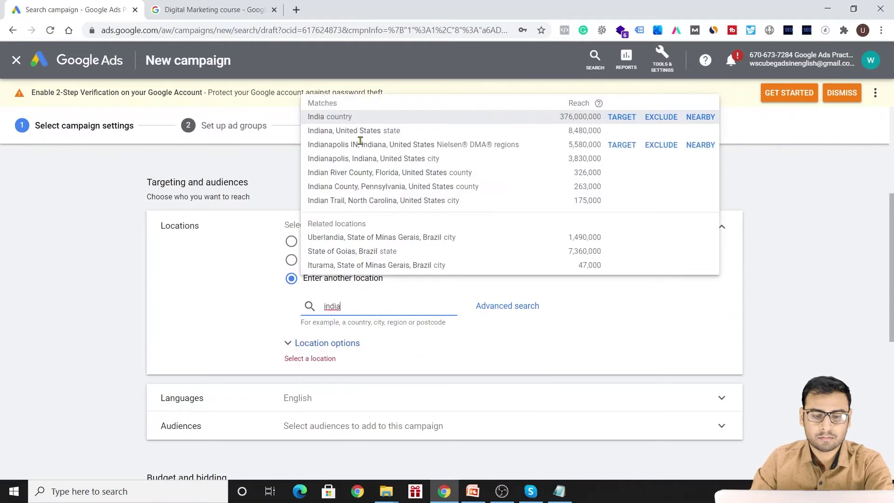
click(356, 115)
scroll(380, 276, down, 10)
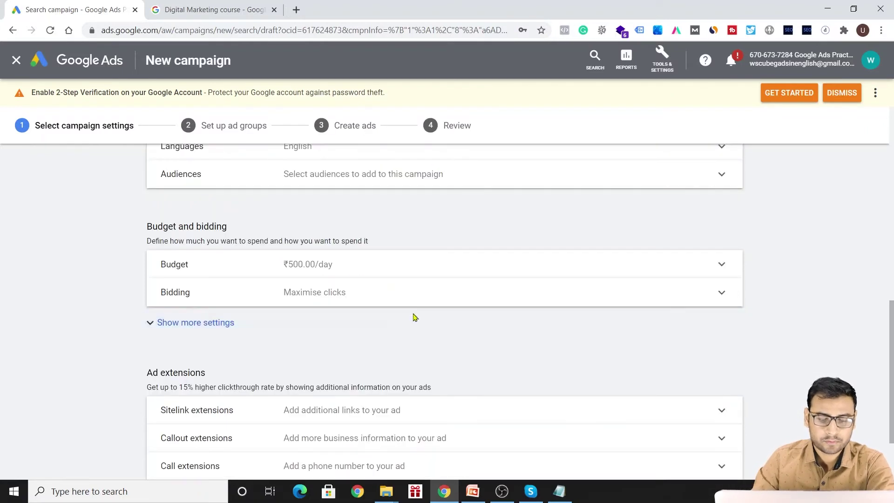
click(206, 443)
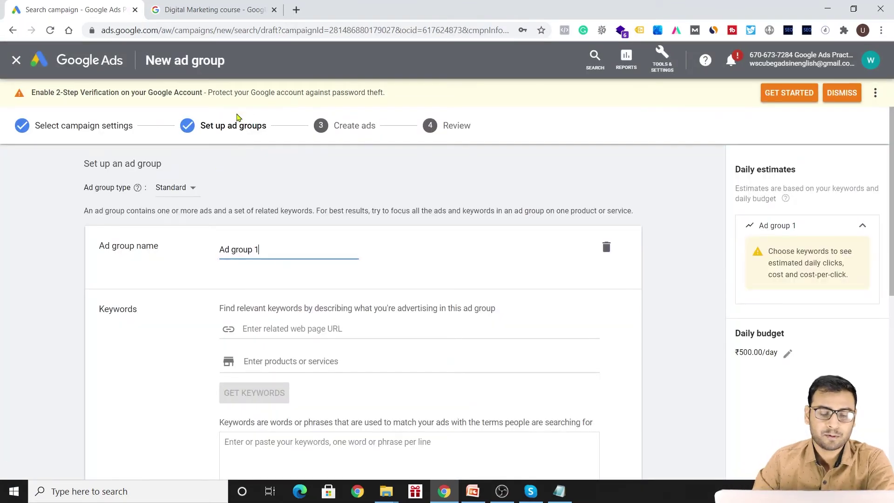
- Review the new ad group form, including the broad, phrase and exact match notation under the keywords box
scroll(514, 298, down, 6)
scroll(511, 279, up, 6)
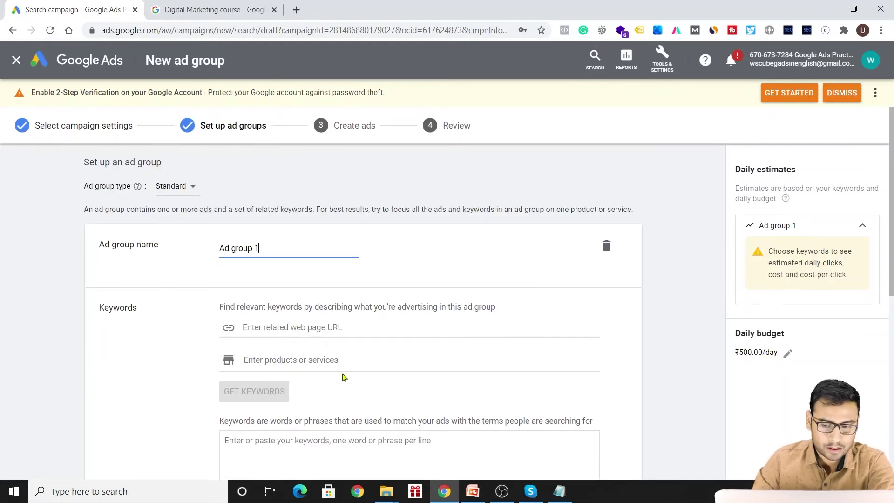
scroll(588, 300, down, 3)
scroll(413, 338, down, 4)
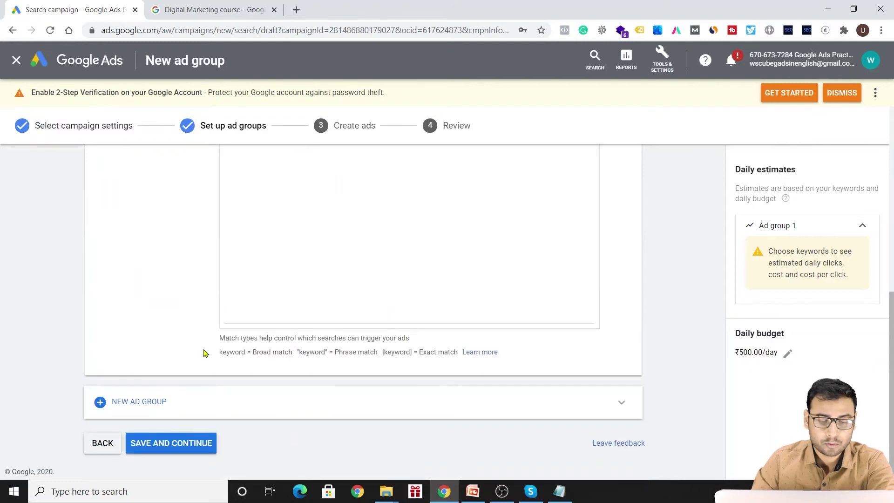
drag(219, 357, 379, 354)
click(424, 353)
drag(458, 353, 260, 336)
click(306, 369)
click(284, 360)
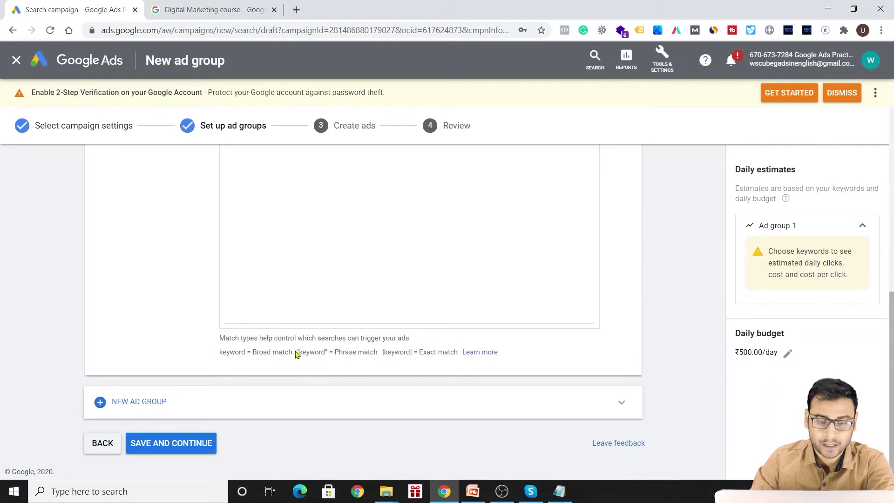
scroll(539, 201, up, 10)
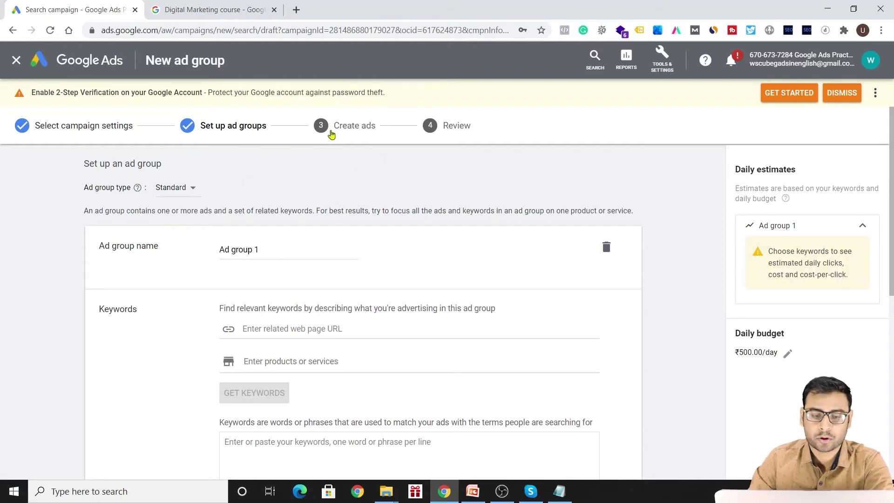
- Rename the ad group as "SEO Course"
scroll(265, 212, down, 2)
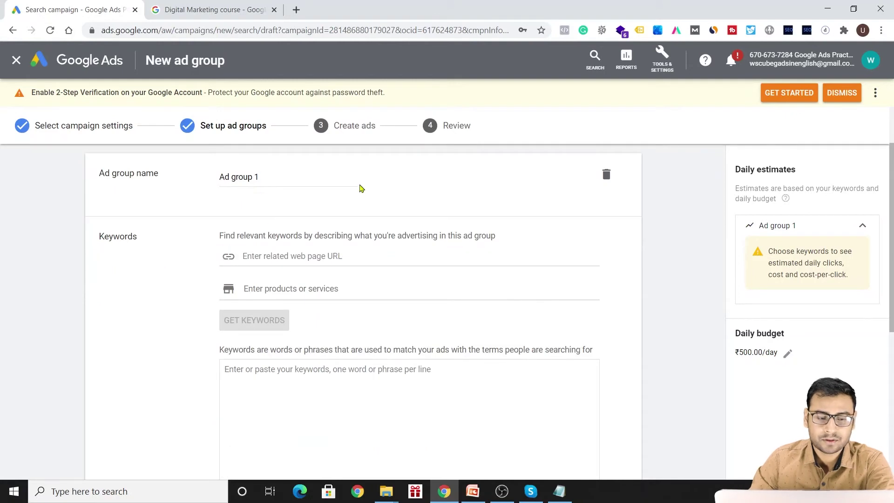
click(260, 177)
key(ctrl+a)
text(SE)
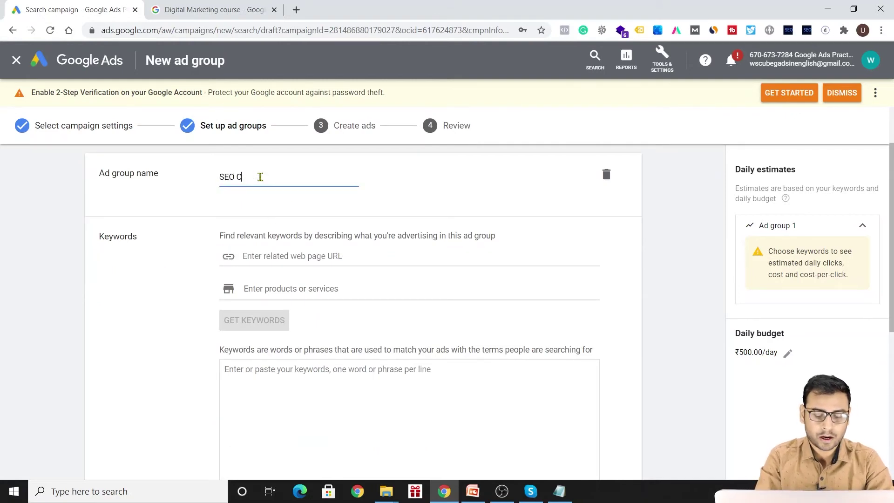
key(Tab)
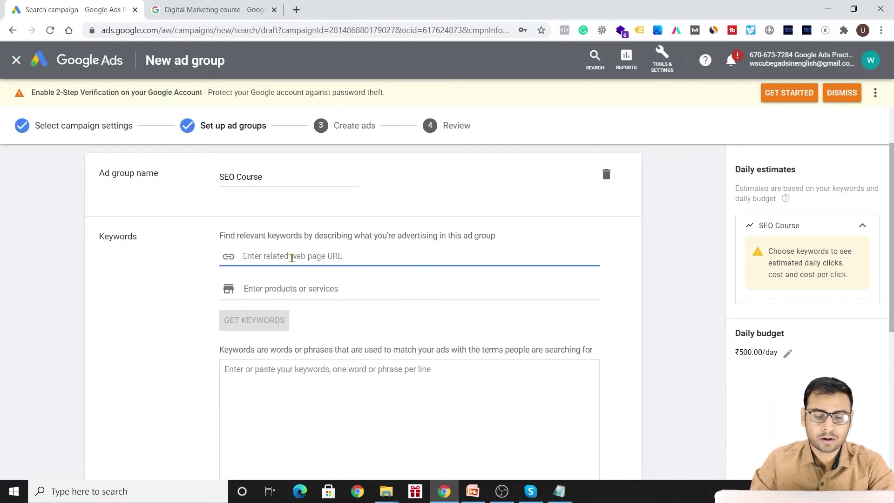
text(www.wscubetech.com)
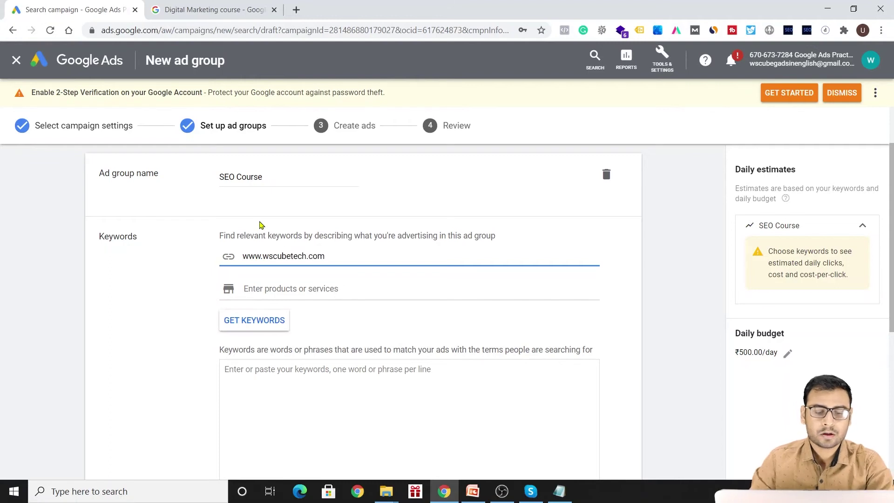
click(191, 313)
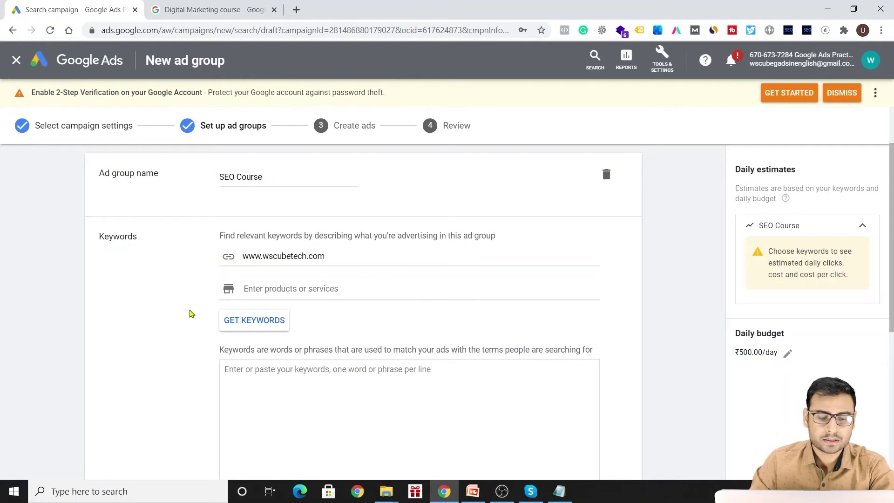
click(258, 321)
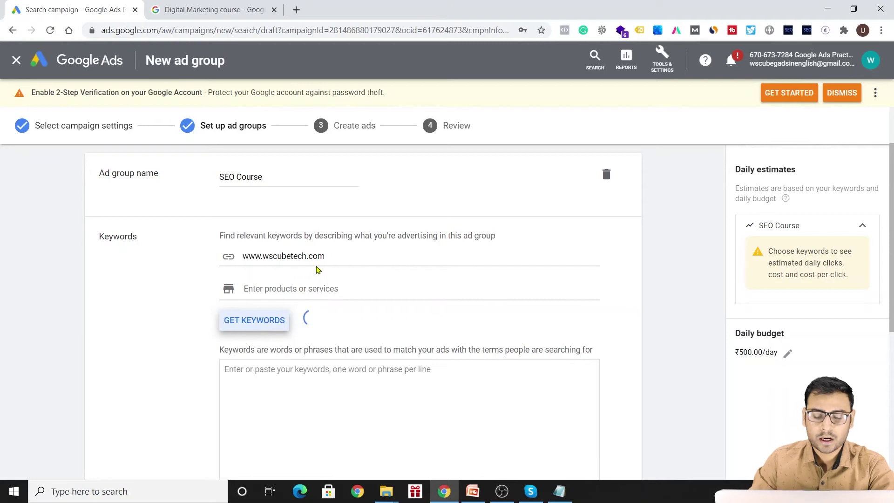
scroll(655, 303, down, 2)
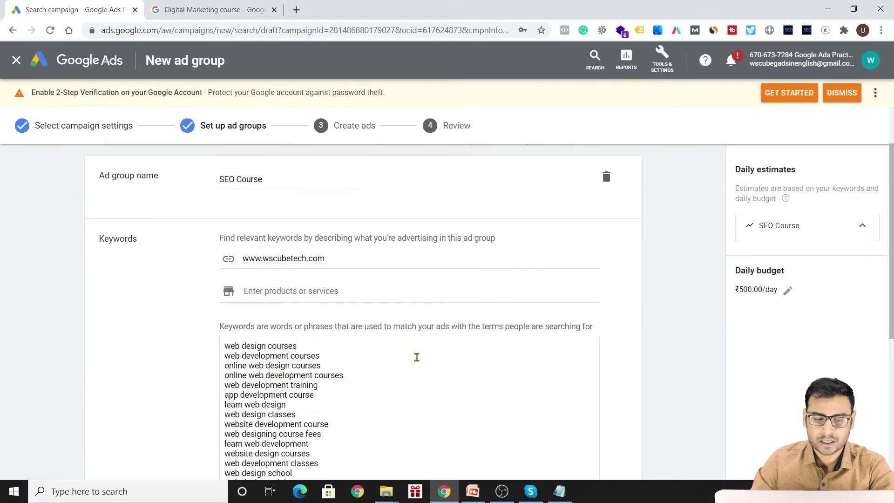
scroll(375, 343, down, 4)
scroll(405, 347, up, 4)
scroll(521, 266, up, 3)
scroll(516, 268, down, 5)
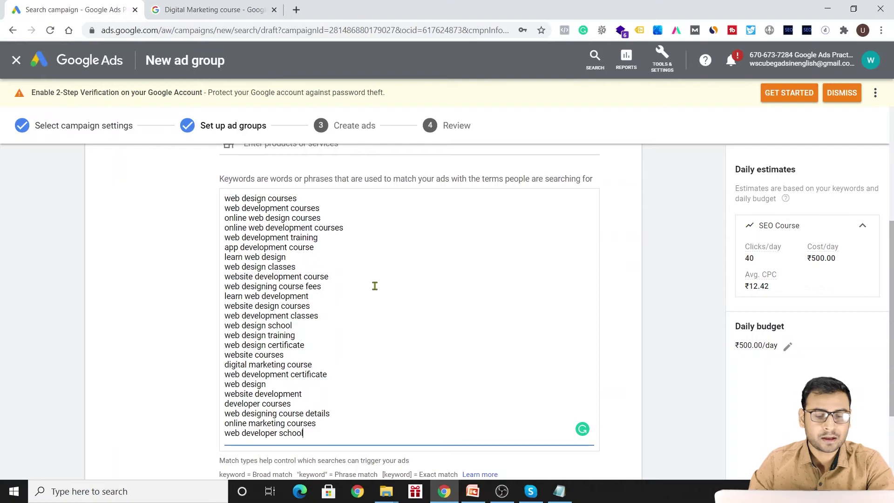
scroll(364, 307, up, 5)
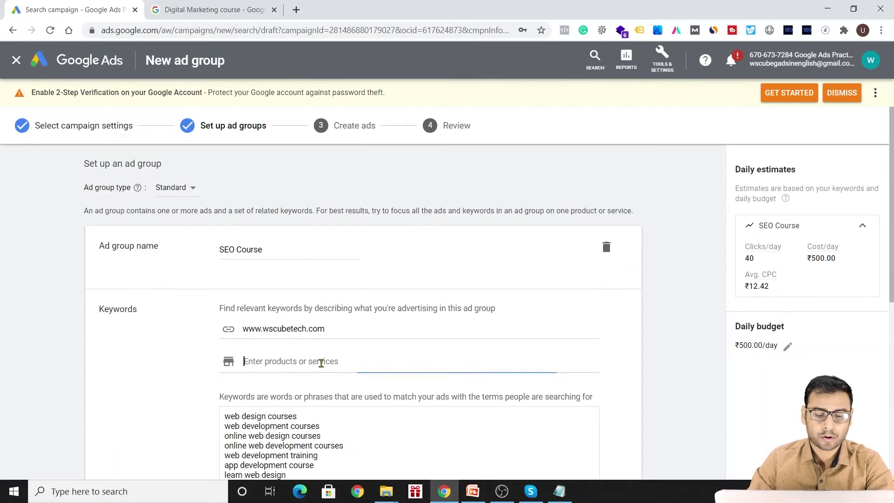
- Clear the related web page URL and add "SEO Course" as a product or service
click(326, 332)
drag(360, 332, 233, 327)
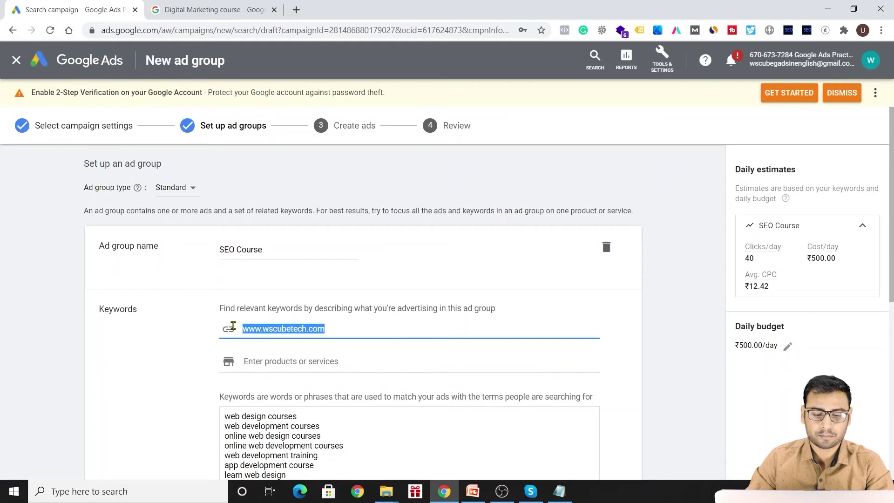
key(BackSpace)
click(281, 362)
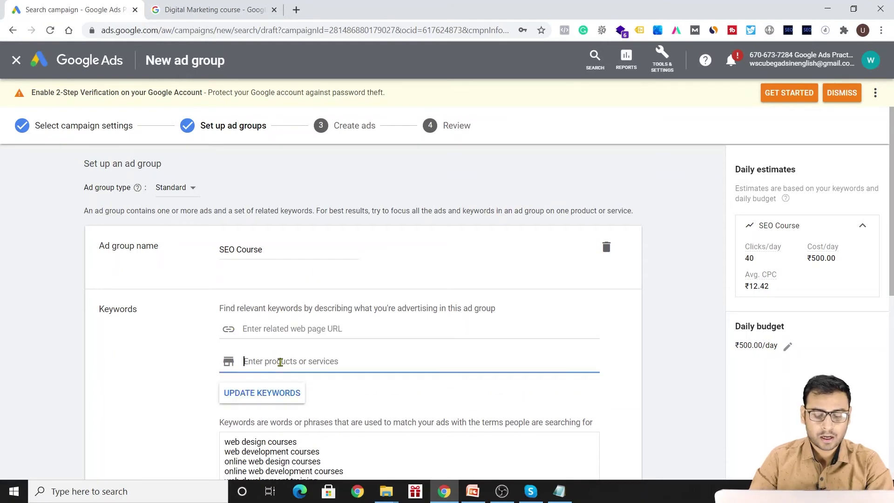
text(SEO Course)
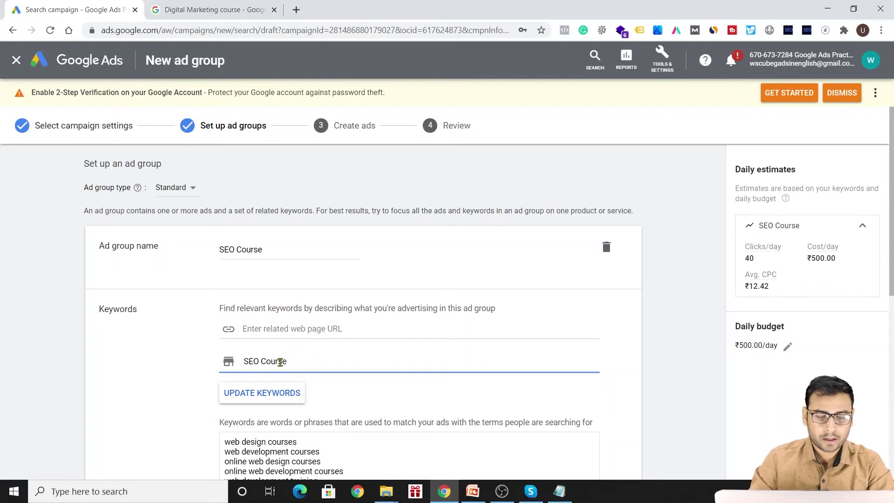
key(Return)
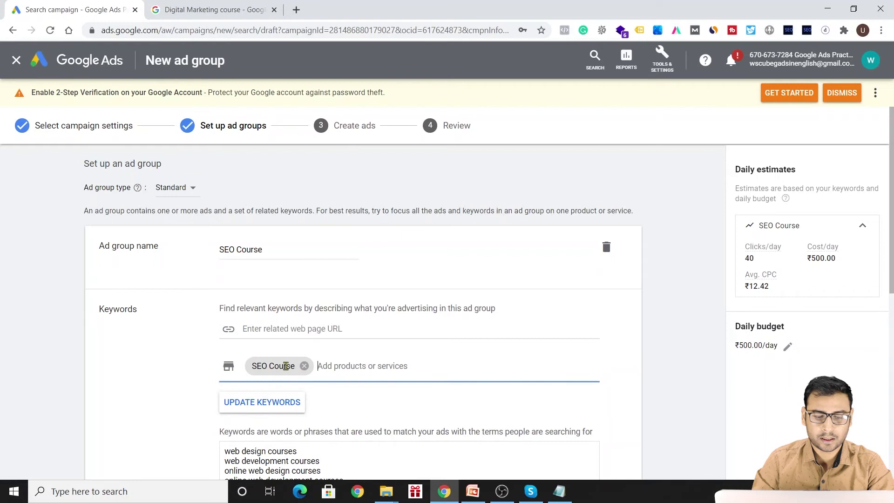
- Add "SEO Course in Hindi" as a second product or service and update the ad group's suggested keywords
text(SEO Course in Hidni)
key(BackSpace)
key(BackSpace)
key(BackSpace)
text(ndi)
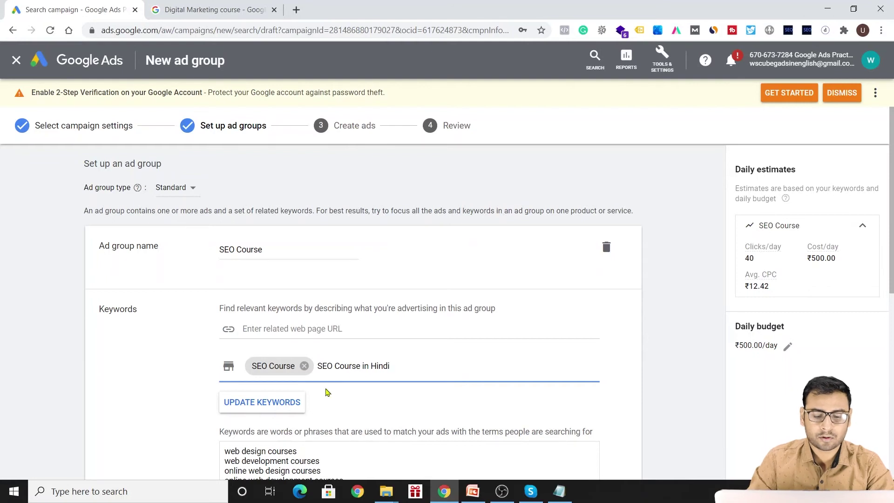
click(282, 403)
click(563, 299)
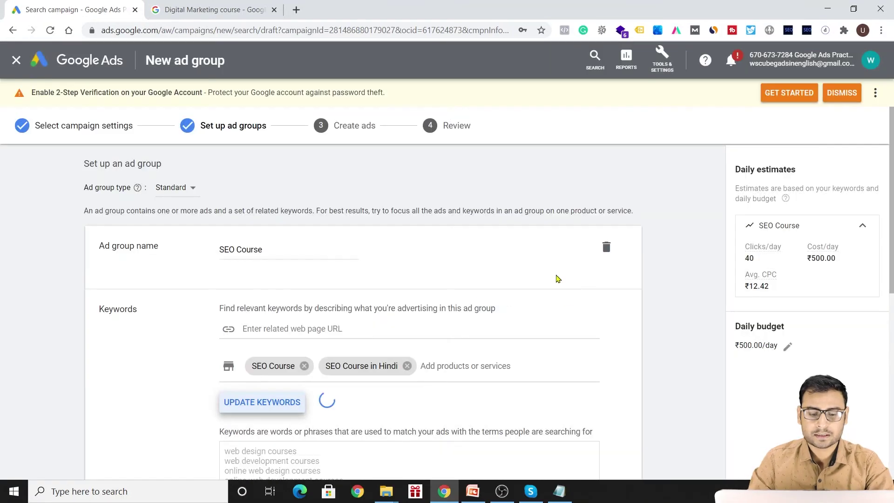
- Examine the updated SEO keyword list together with its product terms and the match type notation
scroll(406, 404, down, 5)
scroll(401, 242, up, 5)
scroll(419, 364, down, 3)
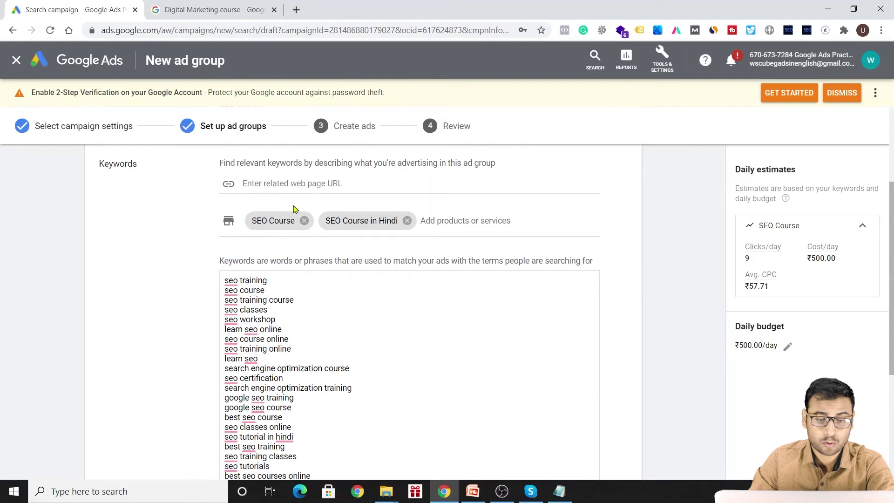
scroll(328, 280, down, 2)
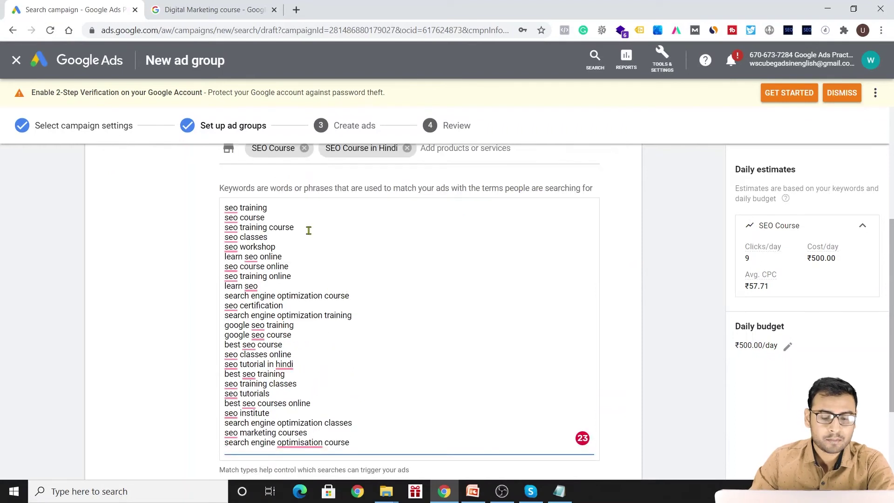
scroll(340, 279, up, 3)
scroll(361, 332, down, 6)
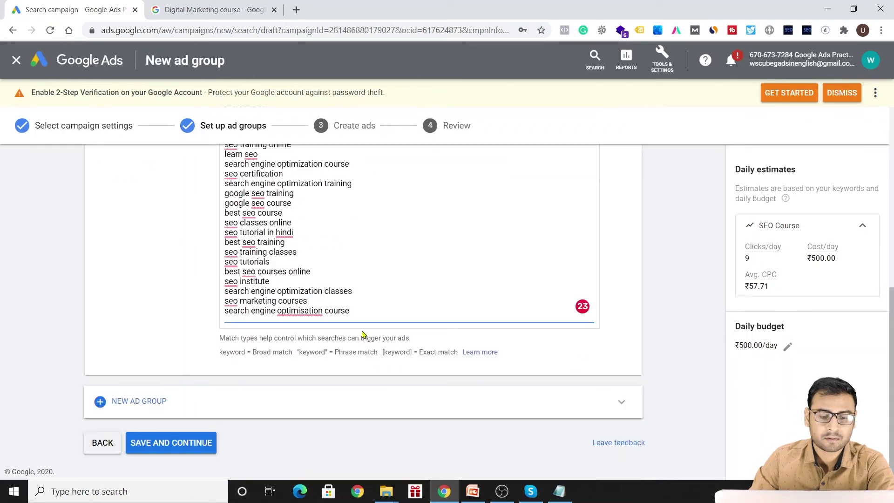
scroll(307, 300, up, 5)
scroll(286, 326, down, 5)
scroll(287, 339, up, 6)
scroll(292, 329, down, 5)
scroll(309, 309, up, 5)
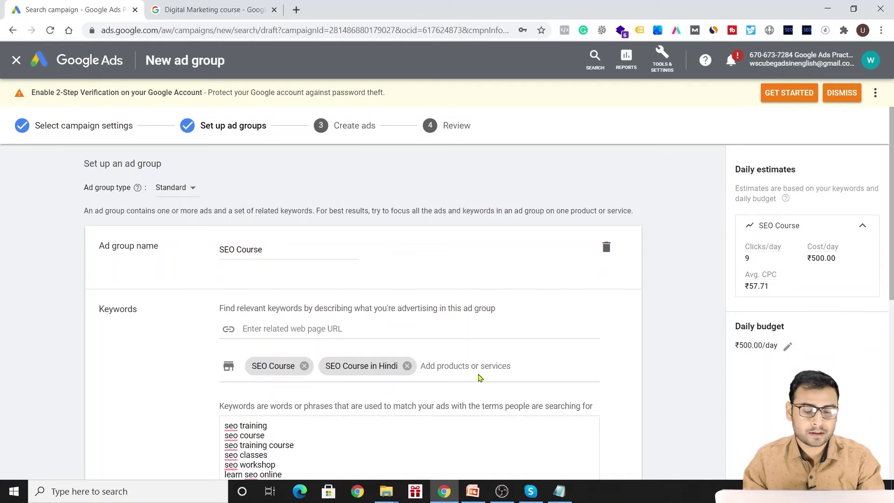
scroll(365, 337, down, 5)
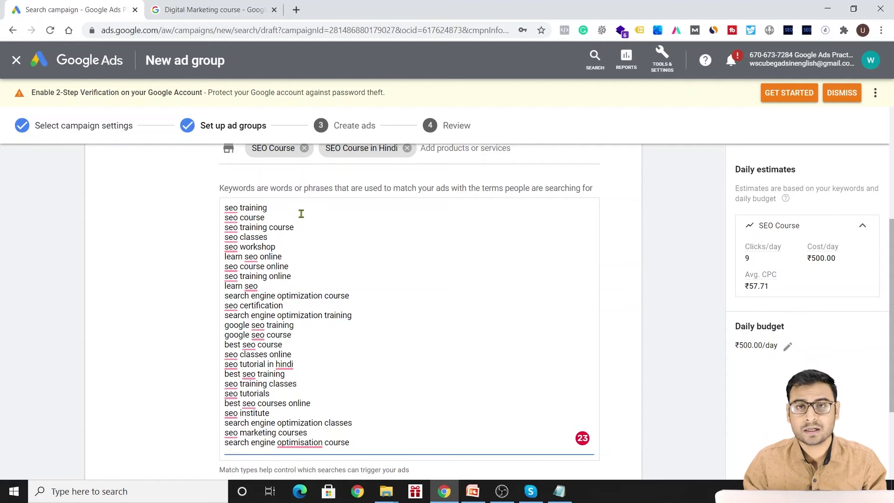
scroll(294, 303, up, 5)
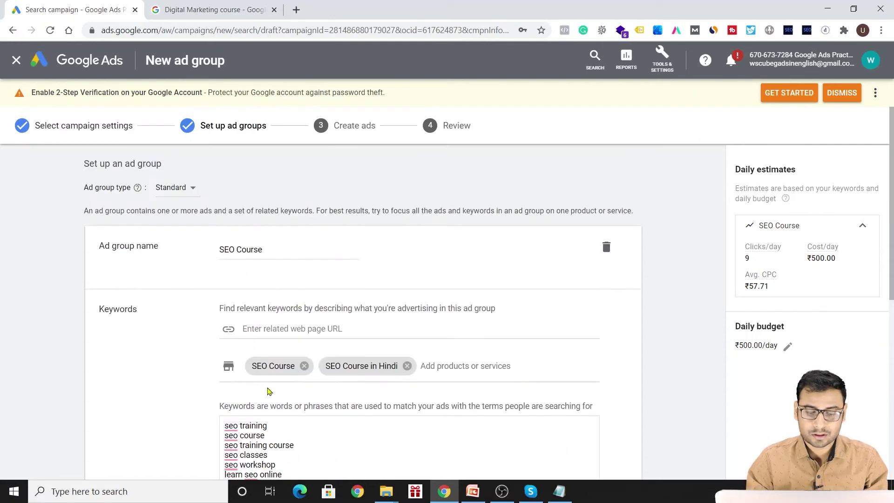
scroll(298, 347, down, 7)
scroll(298, 338, up, 3)
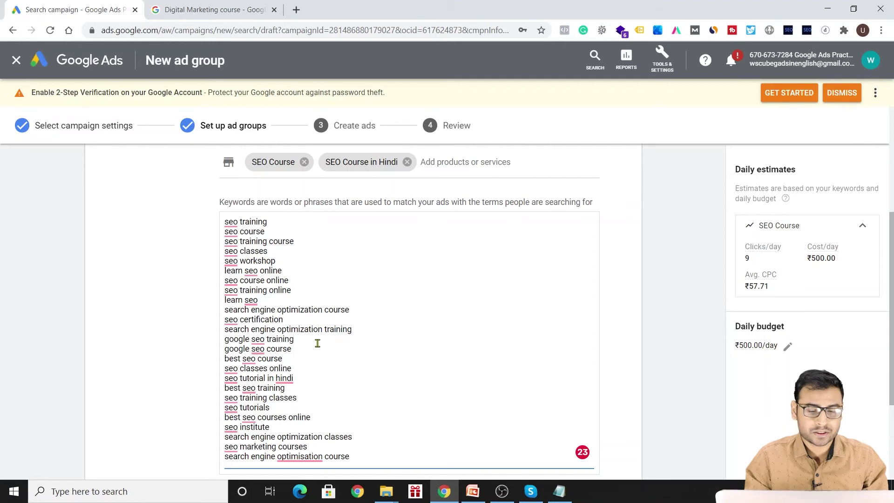
scroll(408, 264, down, 5)
scroll(326, 269, up, 5)
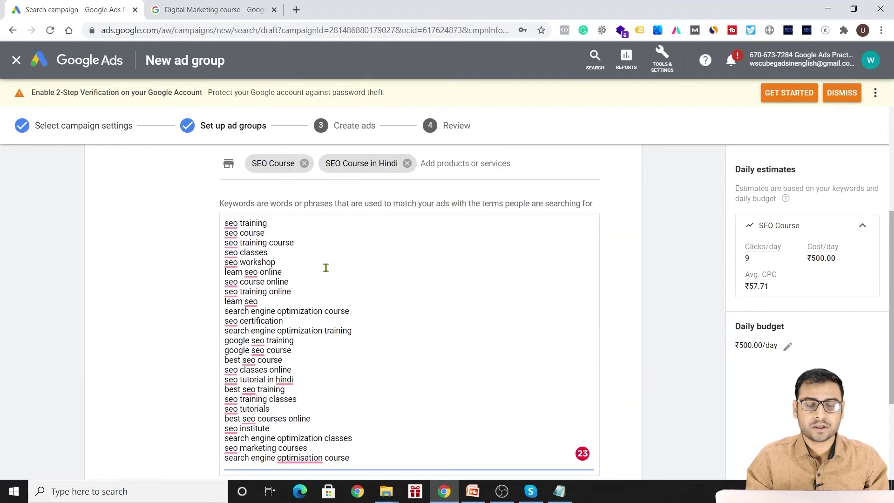
scroll(343, 265, up, 3)
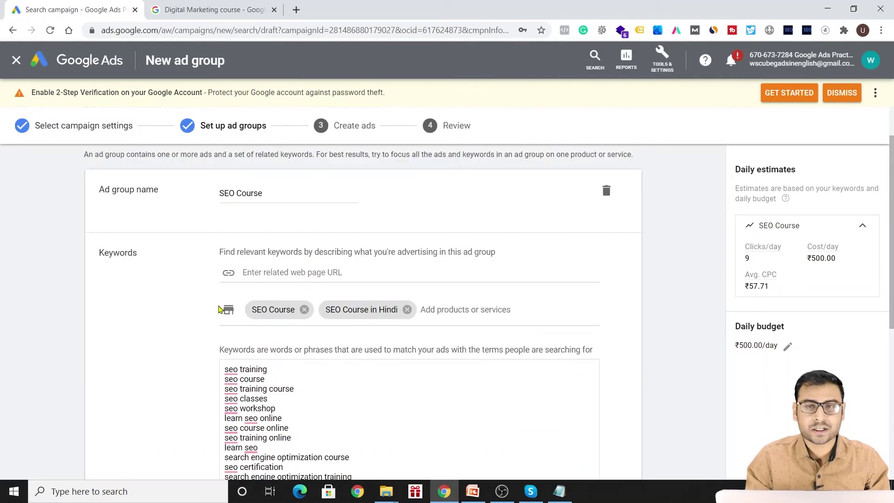
scroll(455, 266, down, 3)
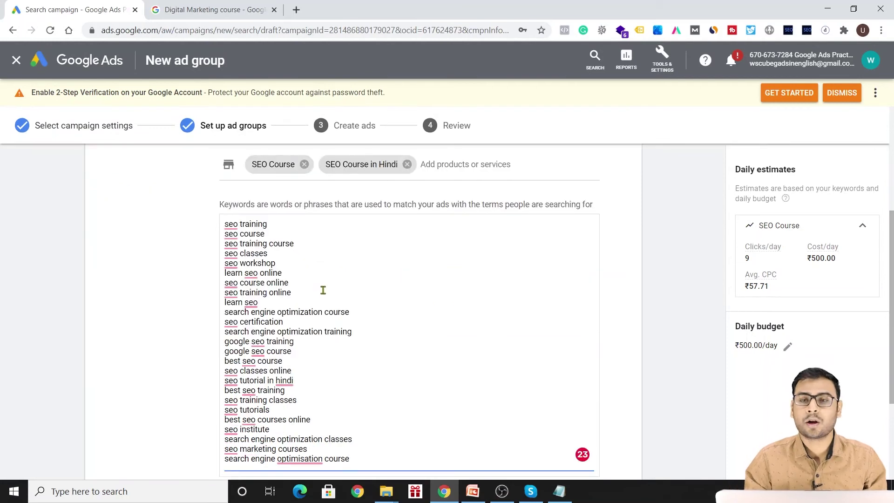
- Add a second ad group without keywords after the SEO Course group, save, and continue to ad creation
scroll(378, 293, down, 3)
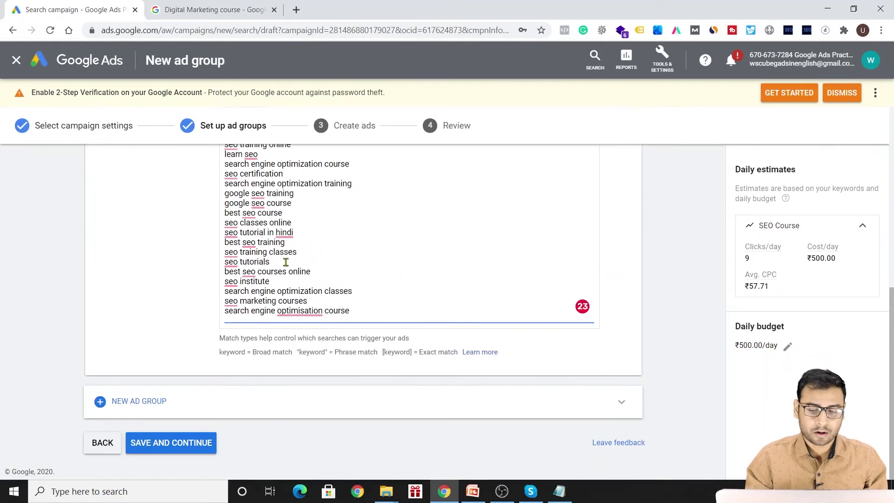
scroll(291, 275, up, 7)
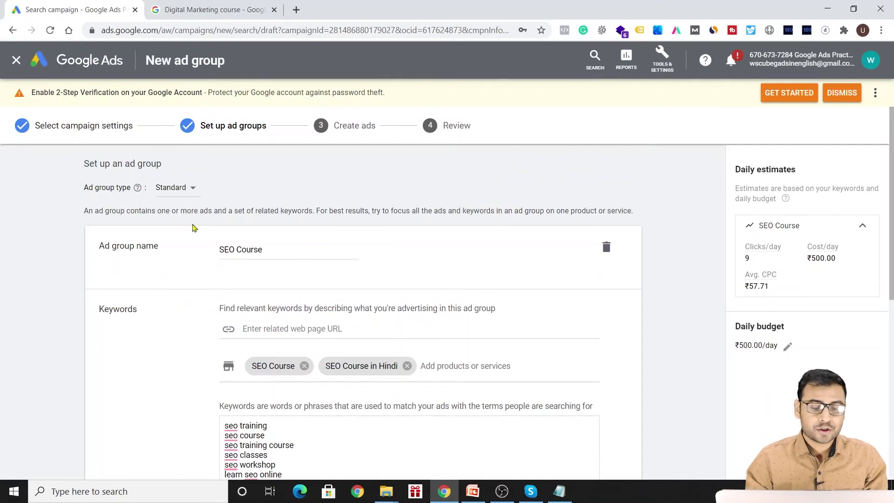
scroll(202, 264, down, 3)
scroll(202, 264, down, 4)
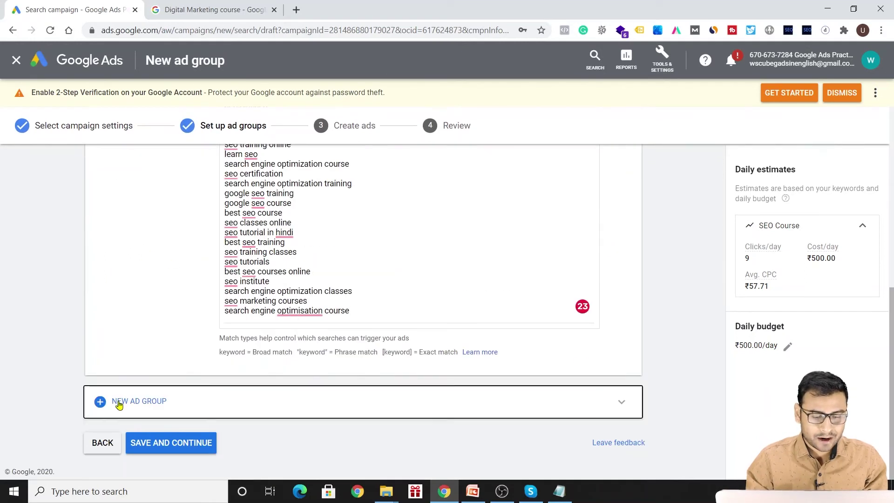
click(226, 399)
scroll(423, 306, down, 5)
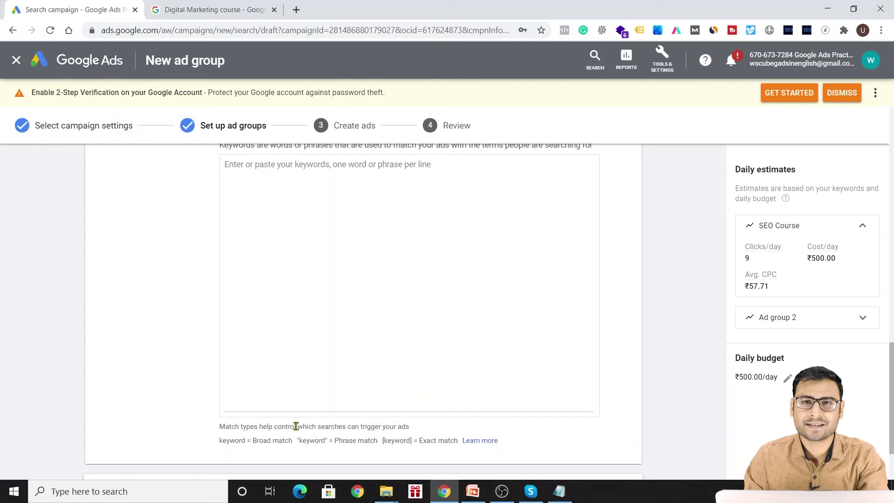
scroll(436, 278, down, 2)
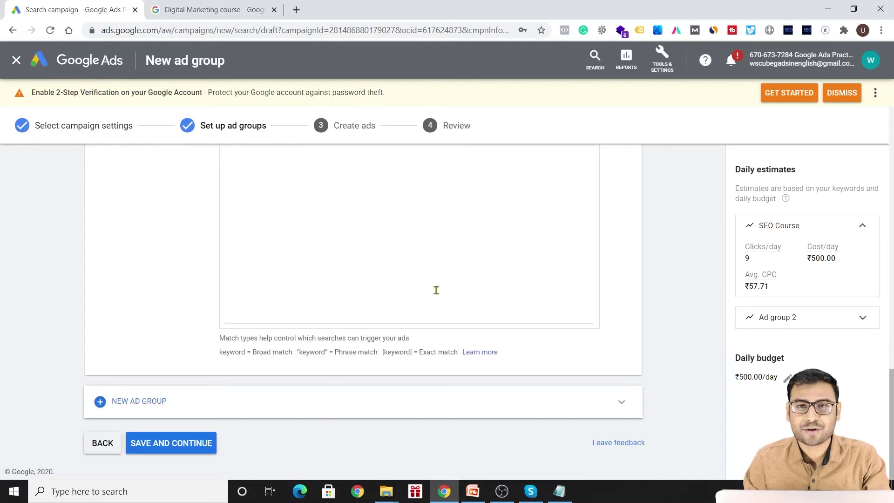
click(169, 447)
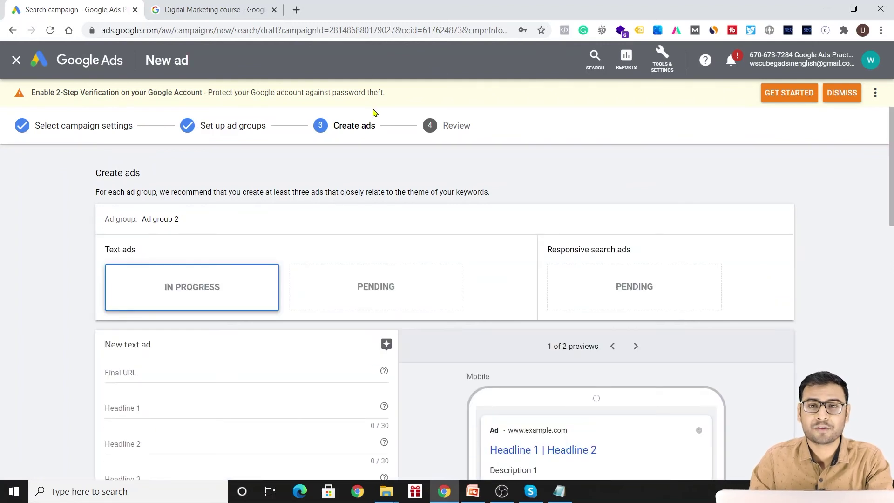
scroll(540, 229, down, 5)
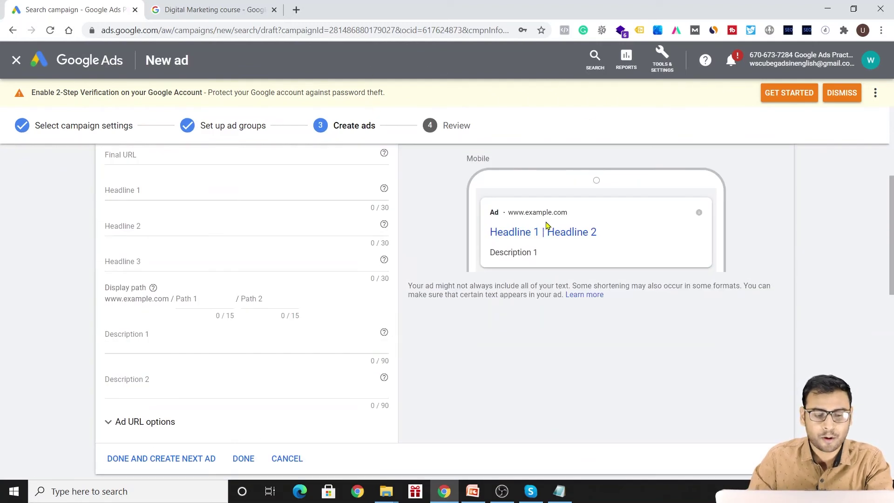
scroll(179, 349, up, 2)
scroll(312, 285, up, 3)
scroll(300, 270, down, 8)
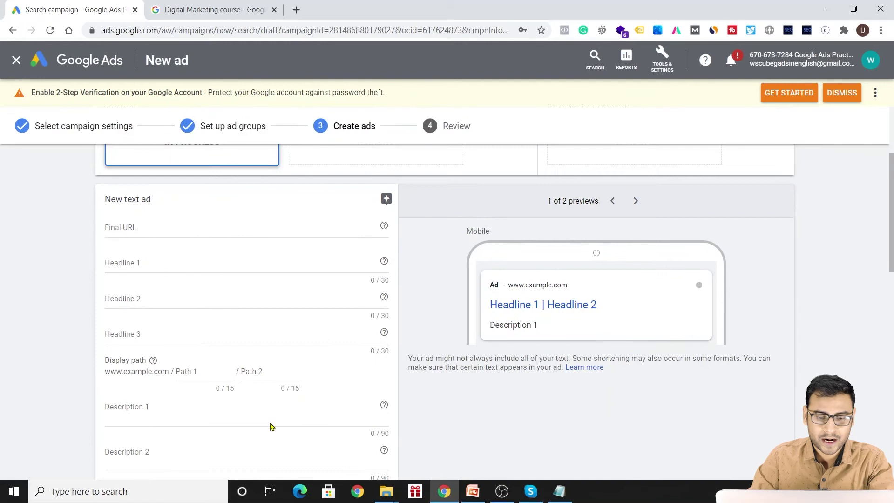
scroll(263, 382, up, 8)
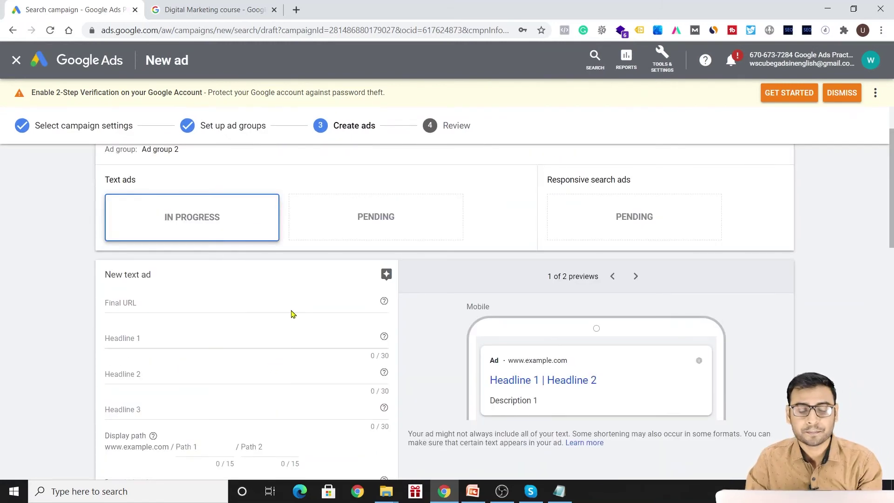
scroll(287, 308, down, 2)
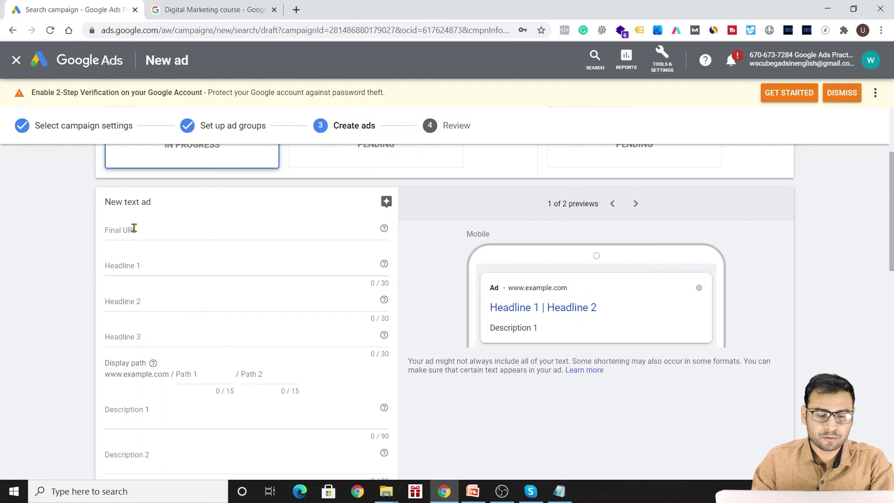
click(297, 10)
text(wscubetech.com)
key(ctrl+c)
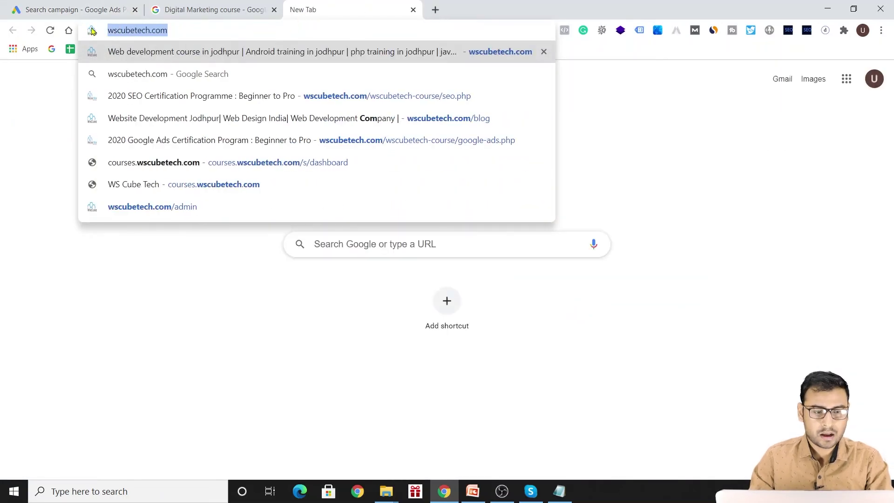
click(70, 10)
click(144, 230)
key(ctrl+v)
click(238, 246)
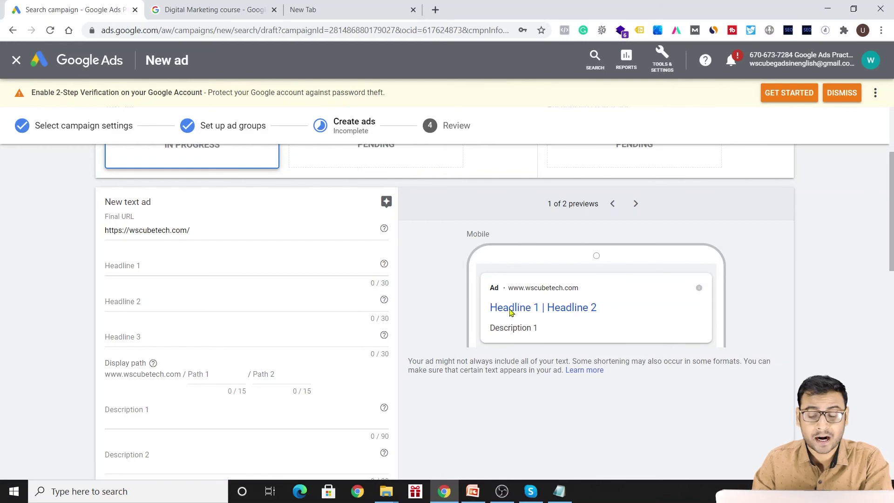
- Enter "SEO Course in Hindi" as Headline 1 of the text ad
click(157, 263)
text(SEO C)
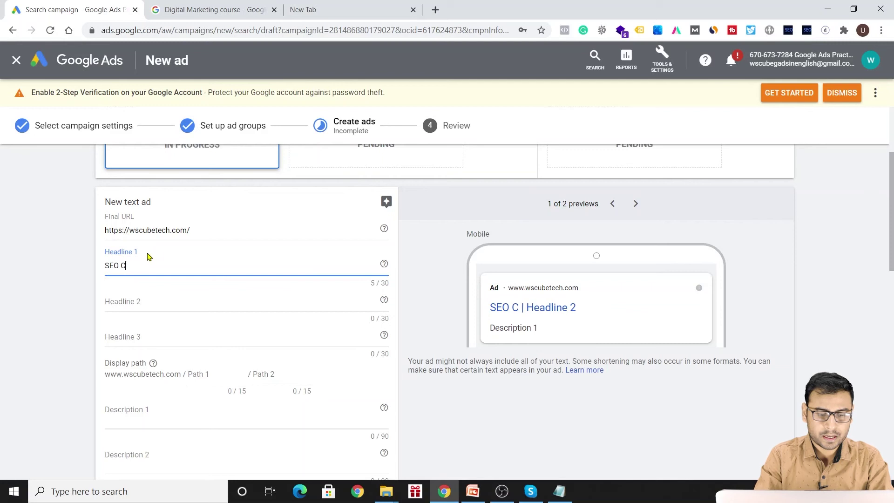
text(ourse inH)
key(BackSpace)
text(Dhi)
key(BackSpace)
key(BackSpace)
key(BackSpace)
text(Hindi)
- Enter "#1 SEO Course in India" as Headline 2 of the text ad
click(171, 312)
text(#!)
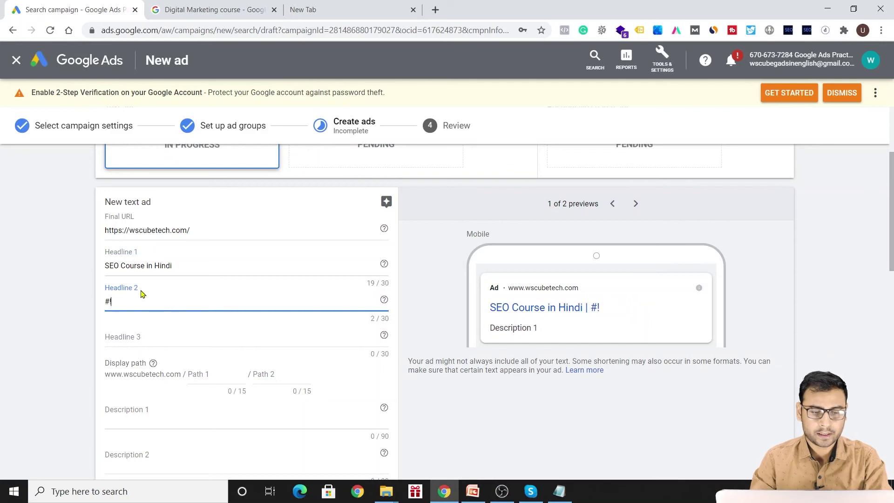
text( SEO Corse)
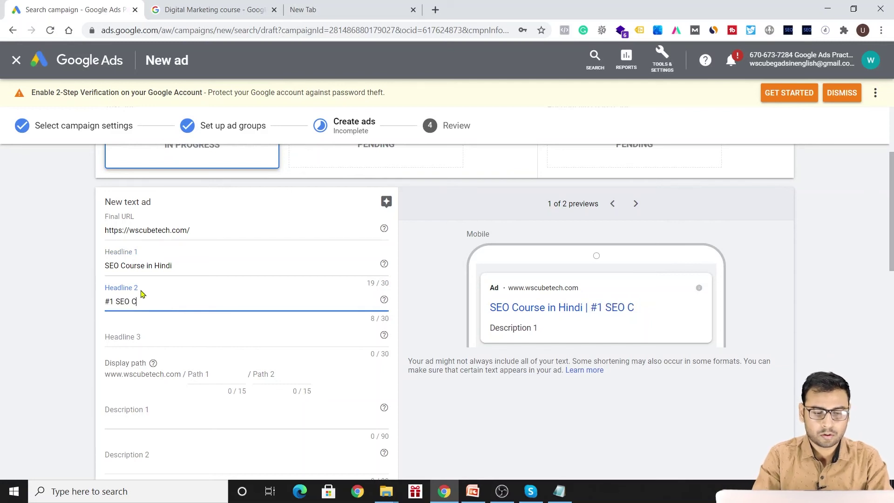
key(BackSpace)
key(BackSpace)
key(BackSpace)
text(urse in Id)
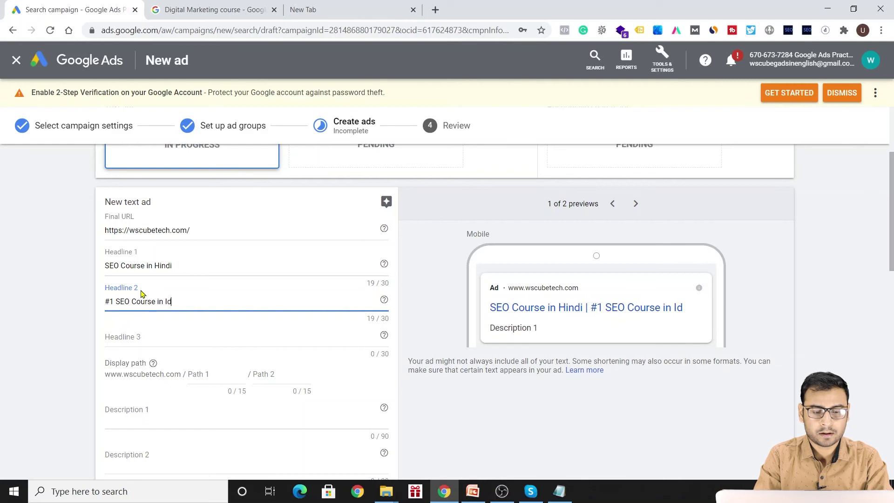
key(BackSpace)
text(ndia)
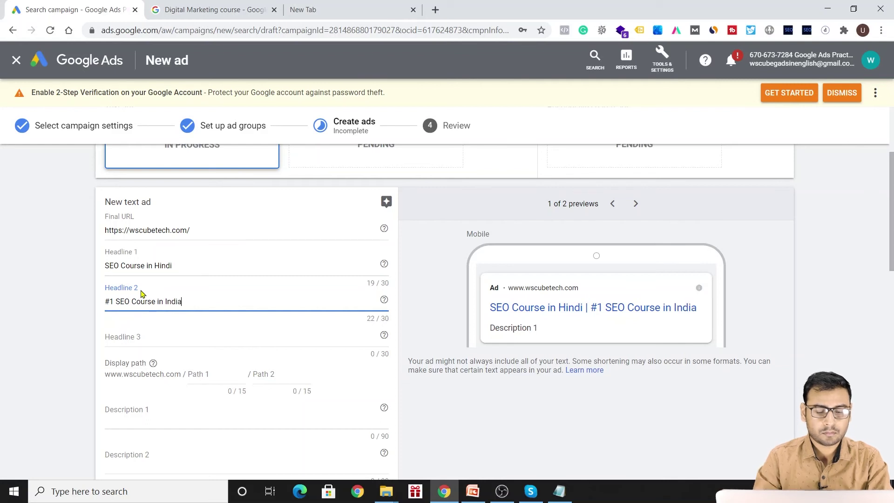
- Enter "Complete SEO Process in Depth" as Headline 3 of the text ad
click(171, 334)
text(Compelt)
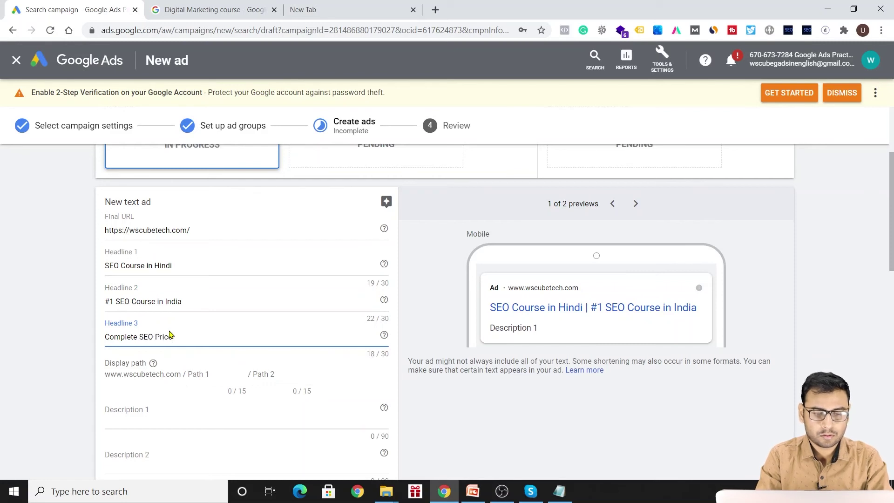
text(ss in Depth)
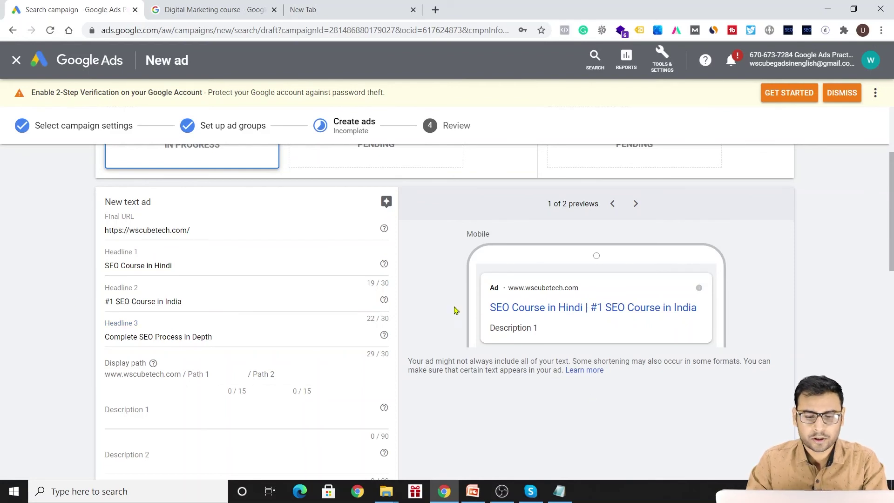
click(554, 374)
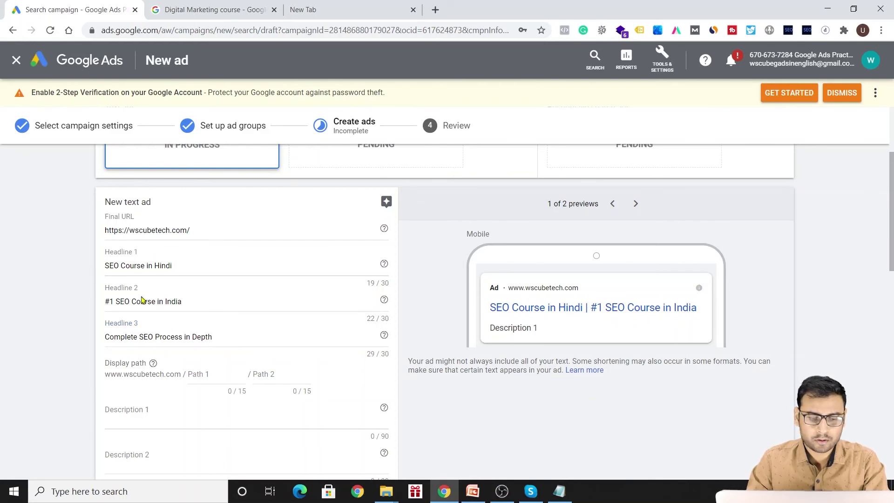
- Set the ad's display path to "Courses" followed by "SEO"
click(217, 376)
text(Course)
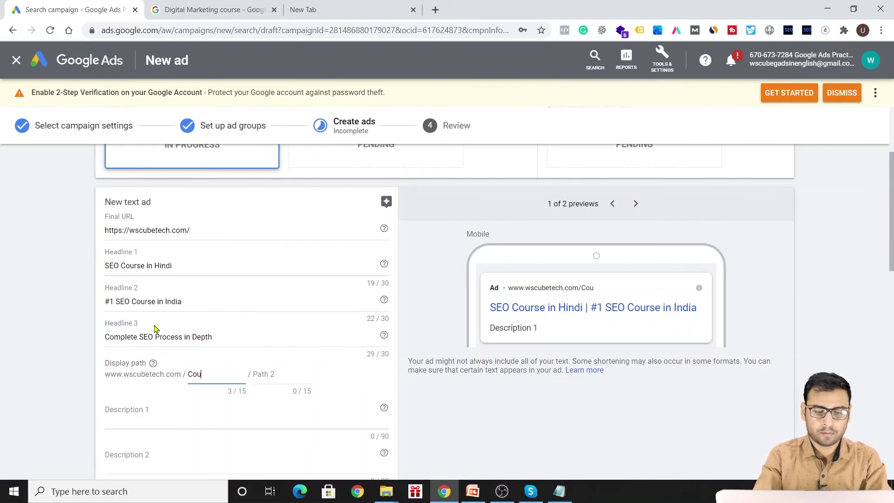
key(Tab)
text(World)
key(BackSpace)
key(BackSpace)
key(BackSpace)
key(BackSpace)
key(BackSpace)
text(SEO)
- Examine the description lines of the competing ads in the "Digital Marketing course" Google results as a model for the ad's description
scroll(252, 337, down, 2)
click(119, 340)
click(175, 5)
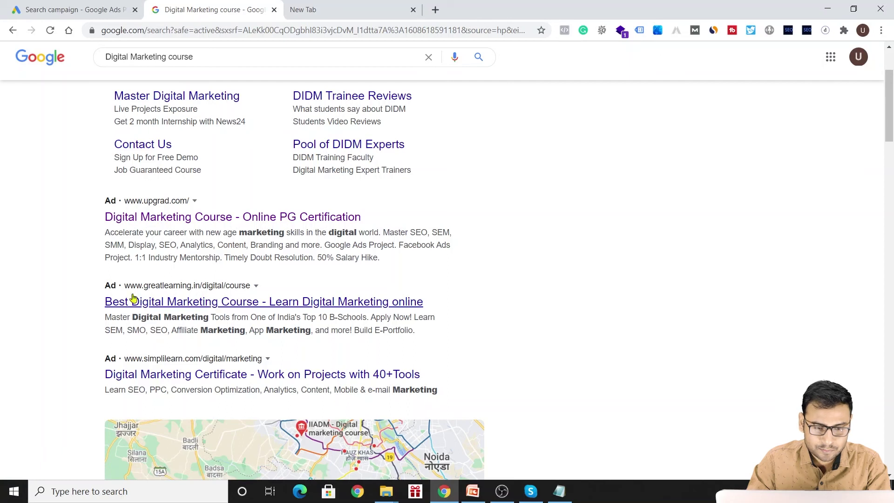
click(113, 6)
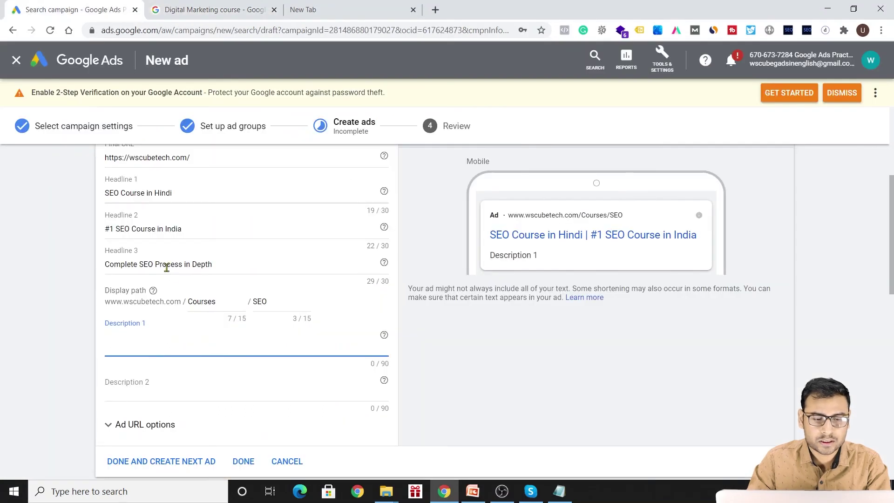
click(170, 300)
click(212, 10)
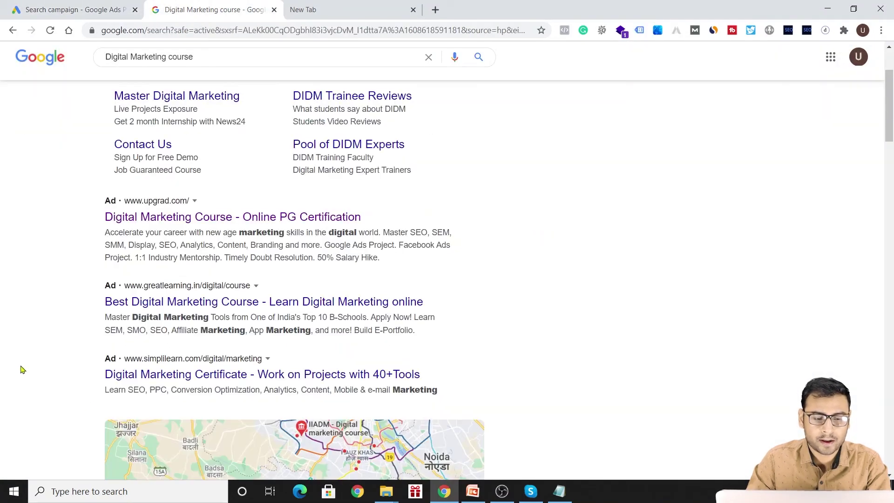
drag(105, 317, 379, 319)
key(ctrl+Page_Up)
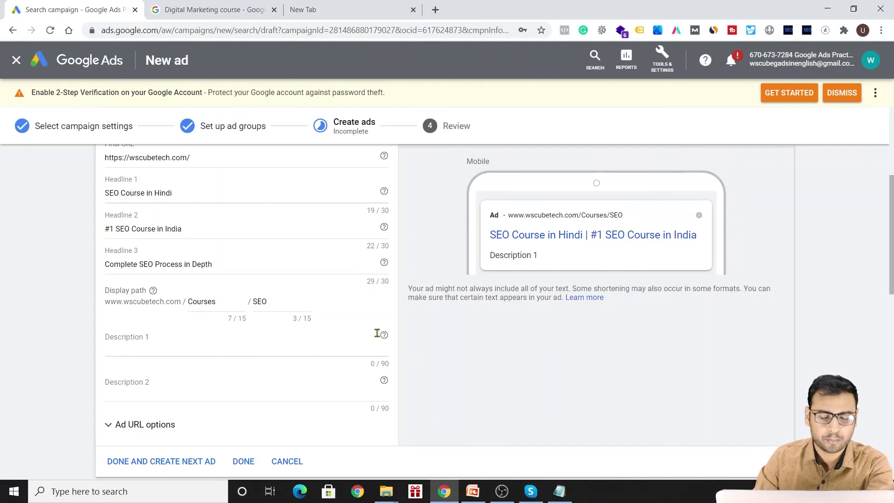
- Look through the text ad forms and previews of both Ad group 2 and the SEO Course ad group
scroll(412, 365, up, 5)
scroll(309, 314, down, 3)
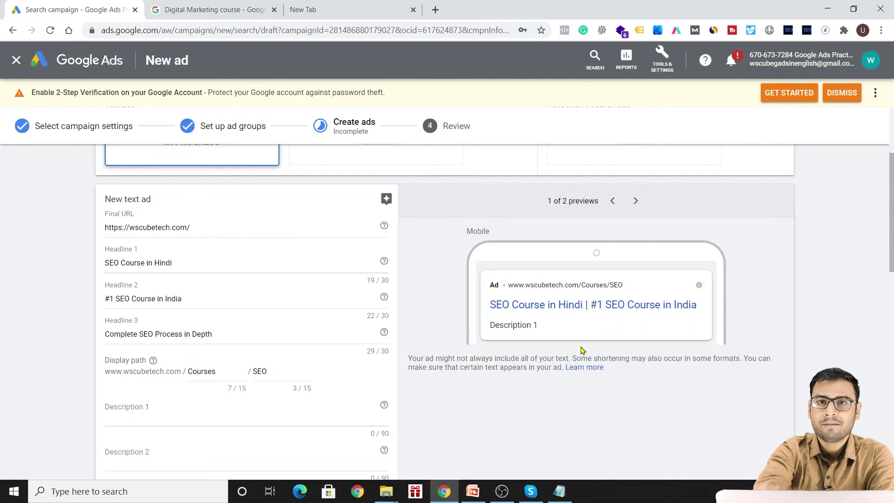
scroll(220, 387, up, 5)
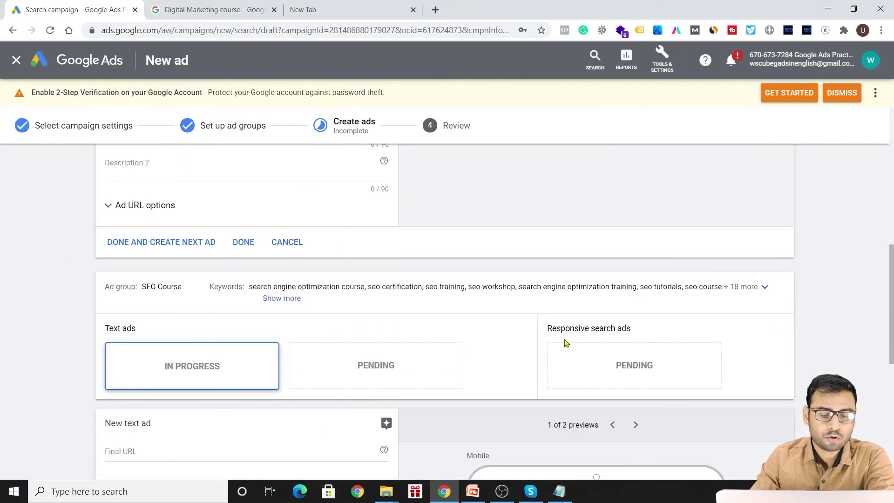
scroll(373, 226, up, 8)
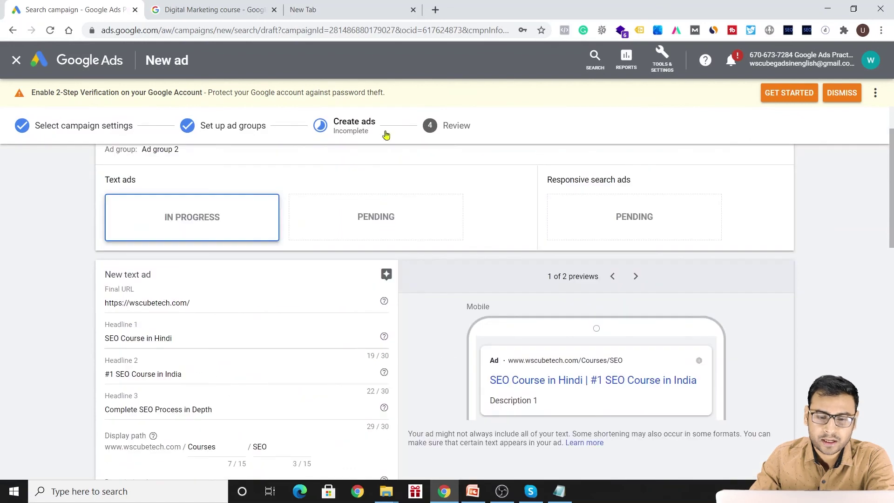
scroll(258, 301, down, 5)
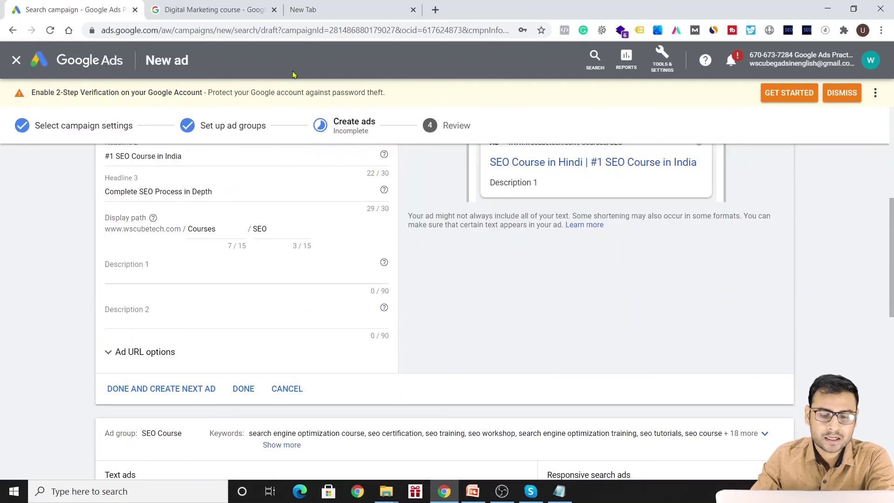
scroll(427, 208, down, 8)
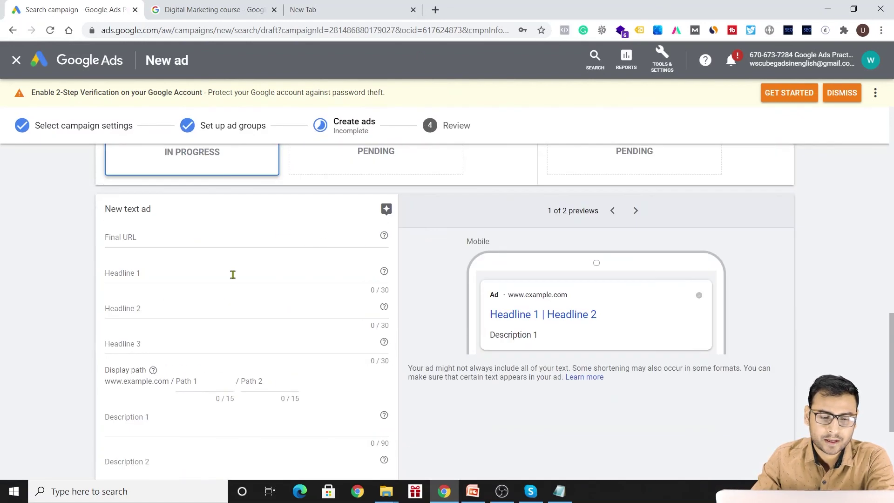
scroll(231, 226, down, 3)
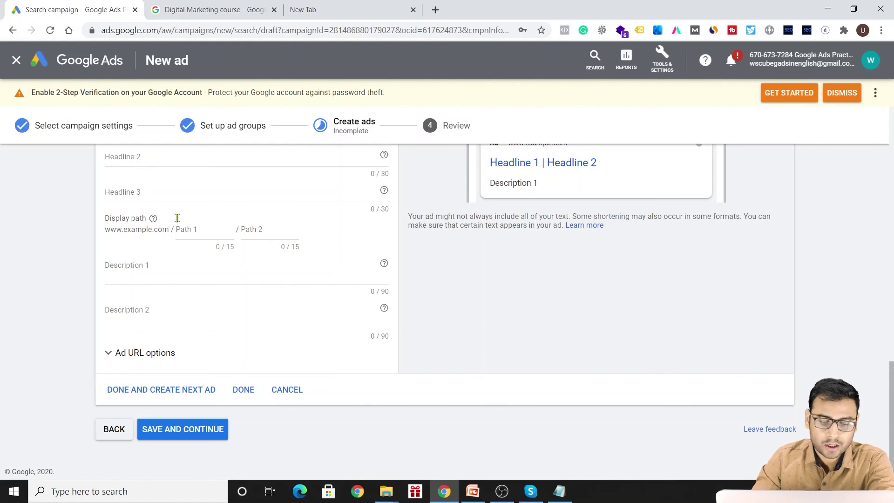
scroll(157, 372, up, 3)
scroll(157, 373, down, 3)
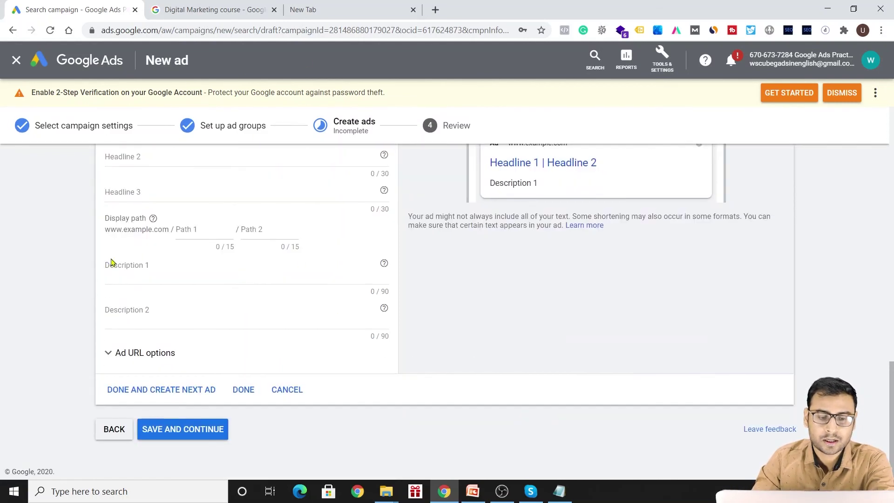
- Finish the SEO Course ad group's blank text ad, then save and continue to the campaign review to check the reported ad issues
click(244, 389)
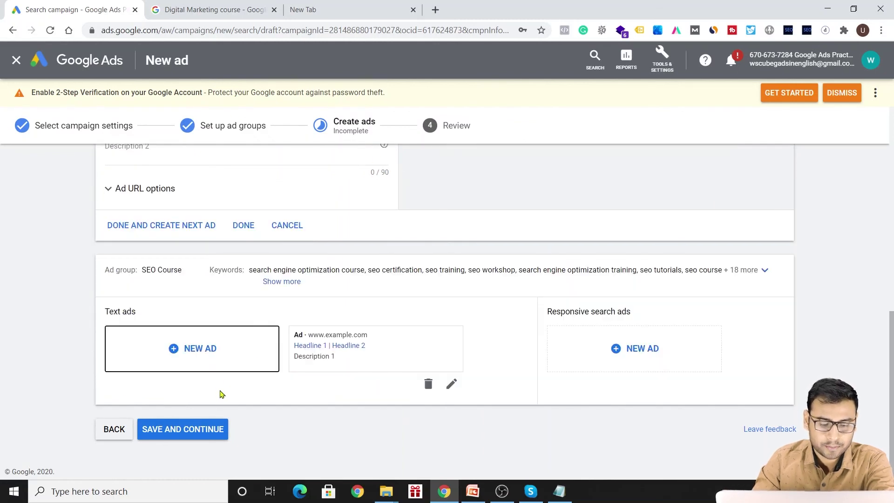
click(211, 429)
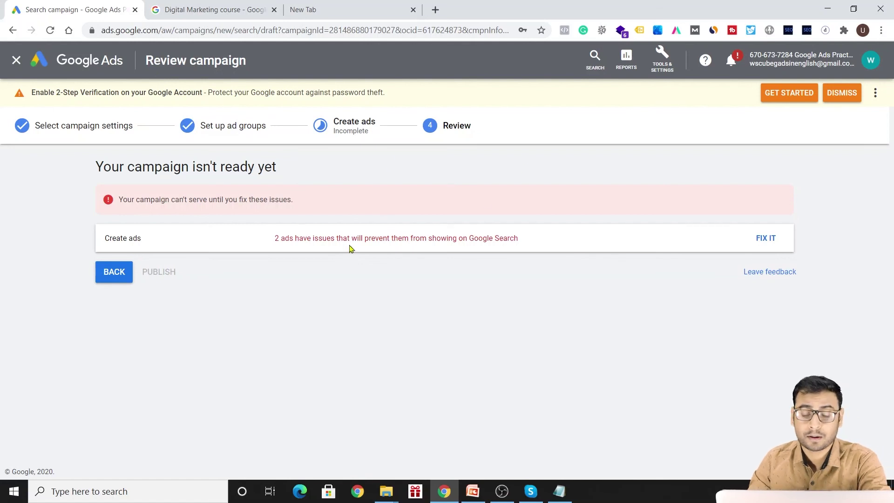
triple_click(487, 239)
click(486, 239)
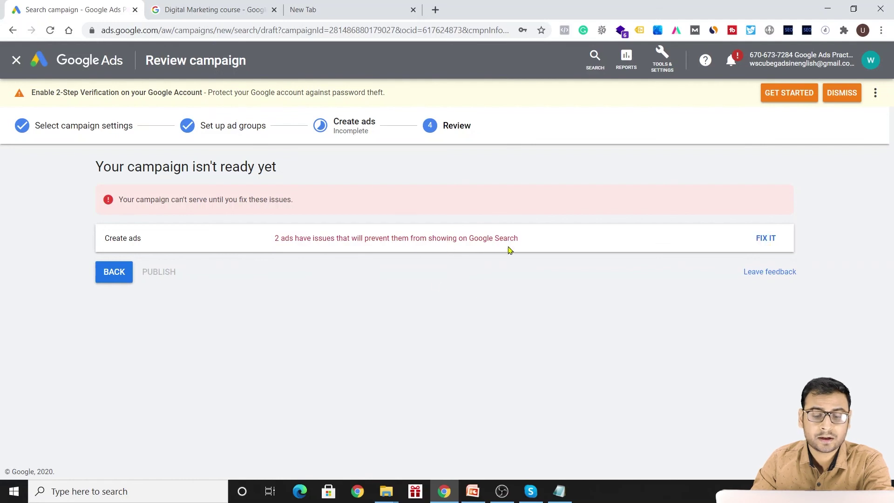